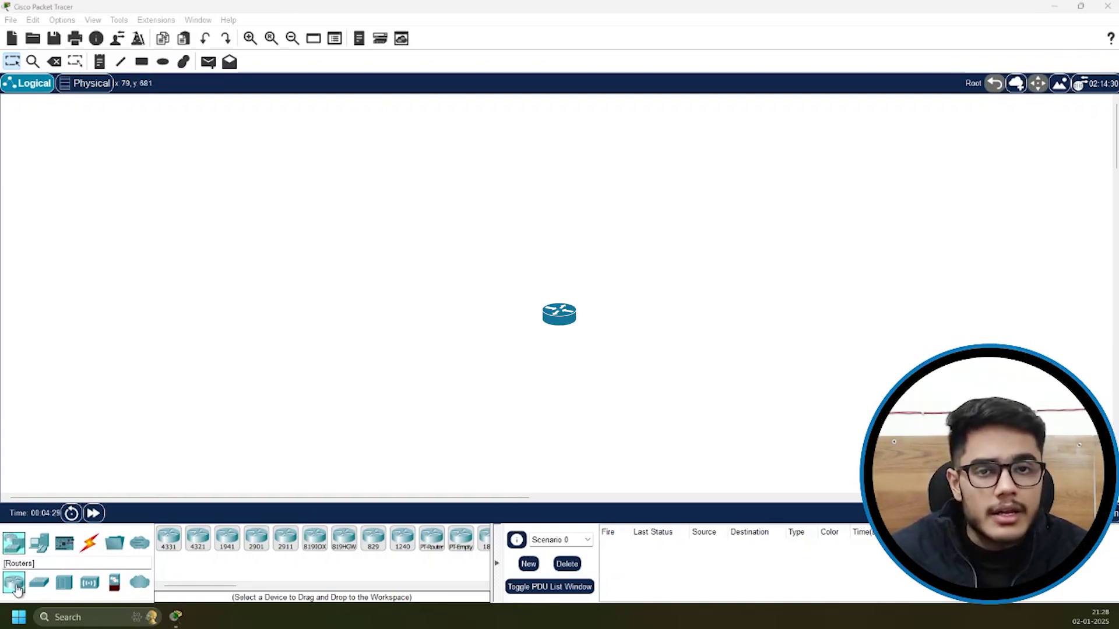
Step: Browse the Routers, Switches, Hubs, Wireless and End Devices catalogues, ending on Components (MCU, SBC, Thing)
{"action": "left_click", "coordinate": [184, 580]}
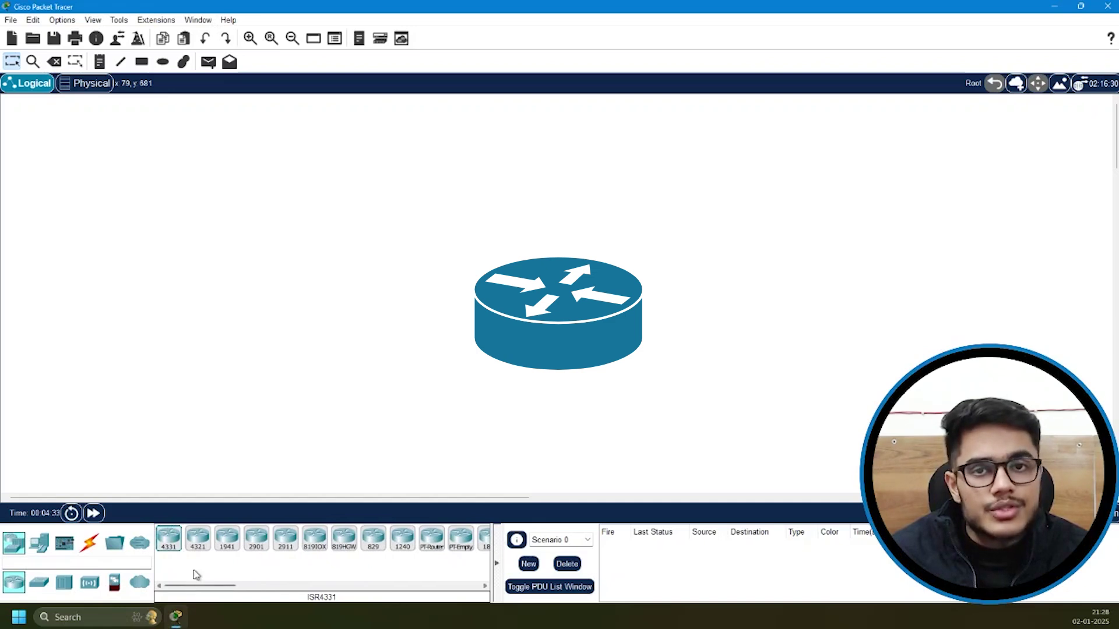
{"action": "left_click", "coordinate": [37, 582]}
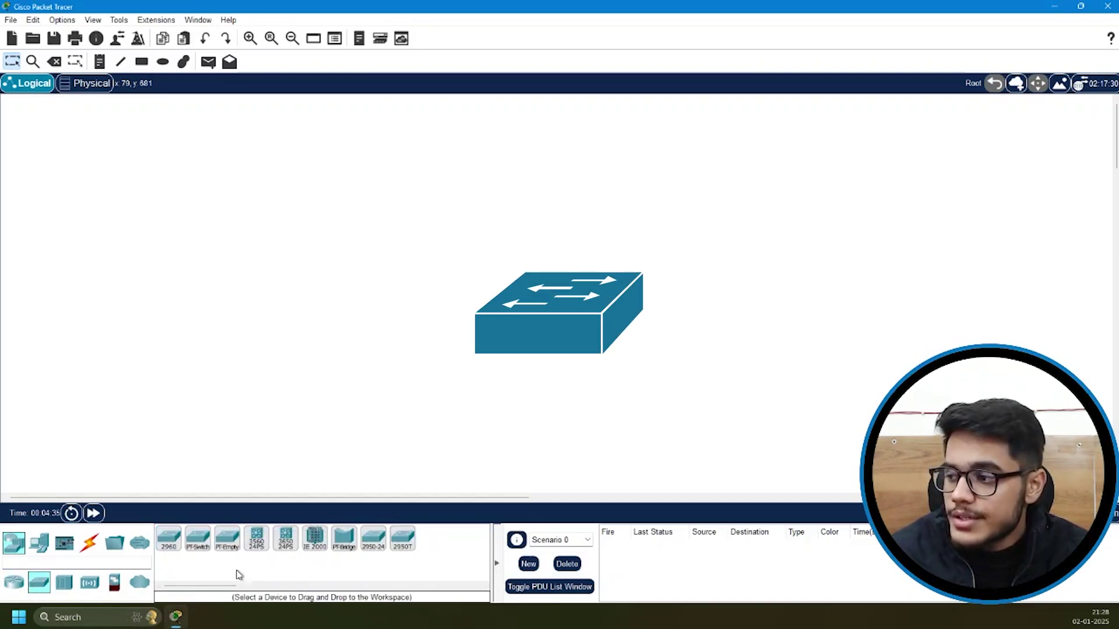
{"action": "left_click", "coordinate": [64, 583]}
{"action": "left_click", "coordinate": [89, 582]}
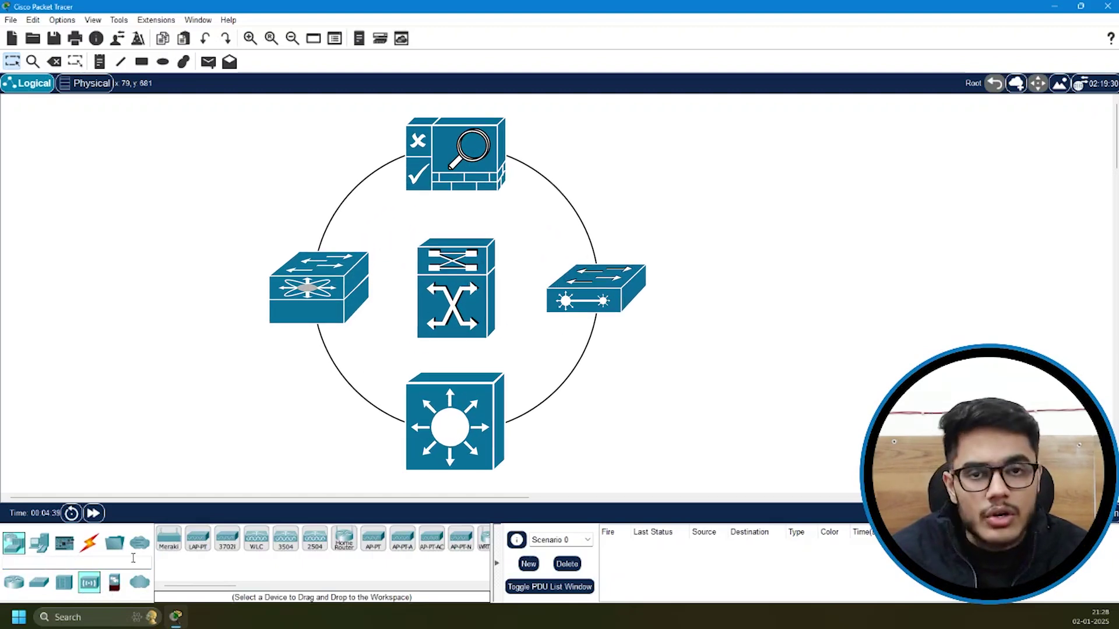
{"action": "left_click", "coordinate": [38, 550]}
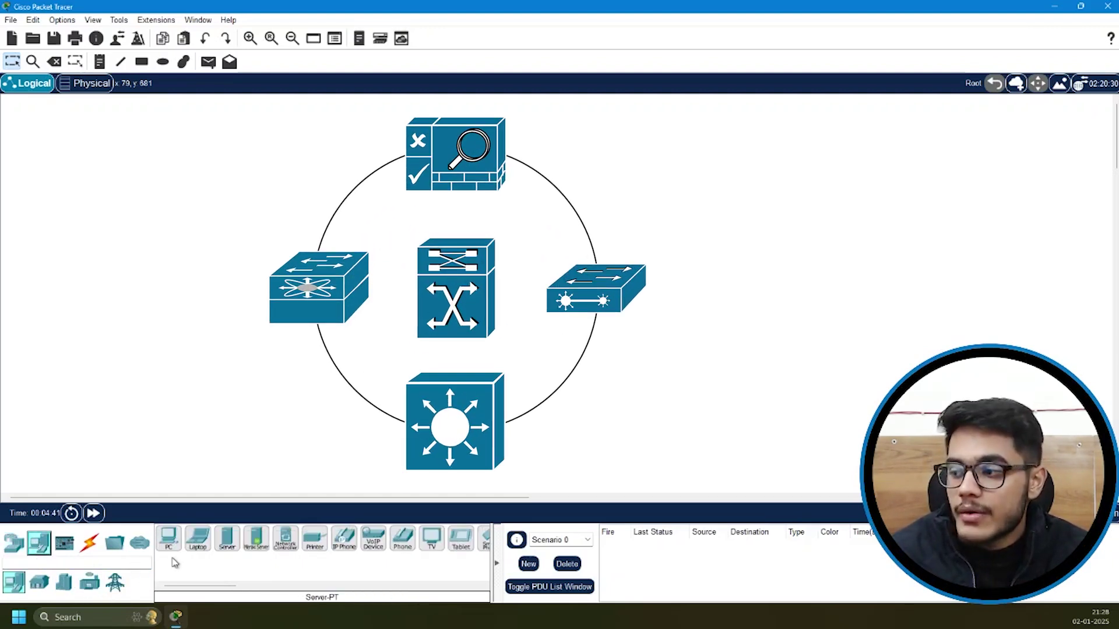
{"action": "mouse_move", "coordinate": [205, 586]}
{"action": "left_mouse_down"}
{"action": "mouse_move", "coordinate": [250, 589]}
{"action": "mouse_move", "coordinate": [202, 588]}
{"action": "left_mouse_up"}
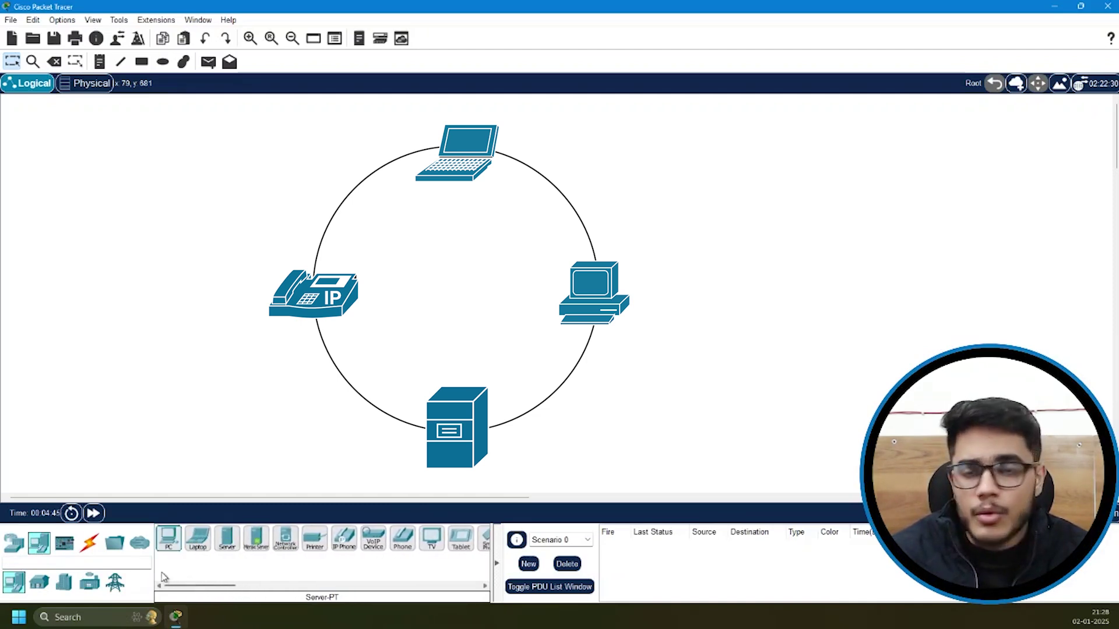
{"action": "left_click", "coordinate": [64, 548]}
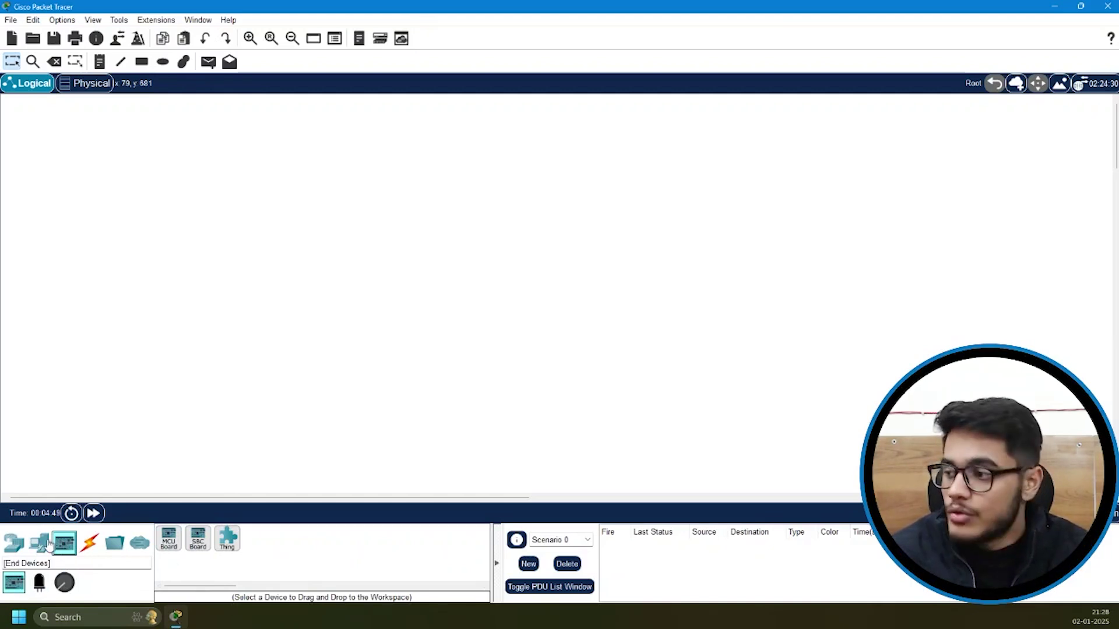
Step: Show the Connections category so the cable types, including Coaxial, are listed
{"action": "left_click", "coordinate": [90, 547]}
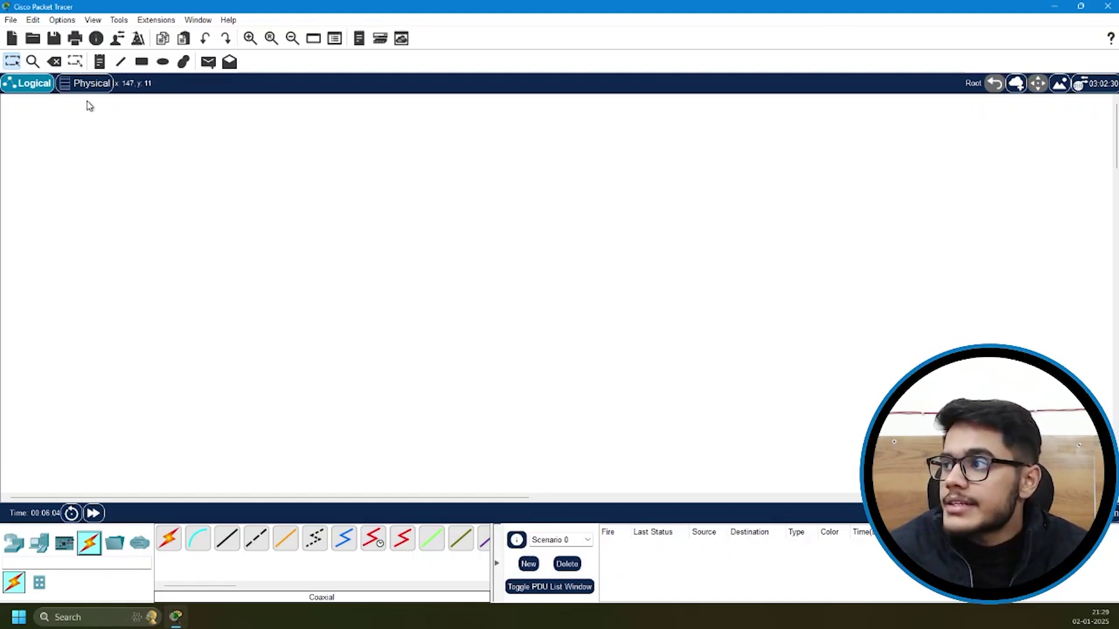
Step: Look through the Administrative, Show/Hide and Font preference pages, then close Preferences
{"action": "left_click", "coordinate": [68, 21]}
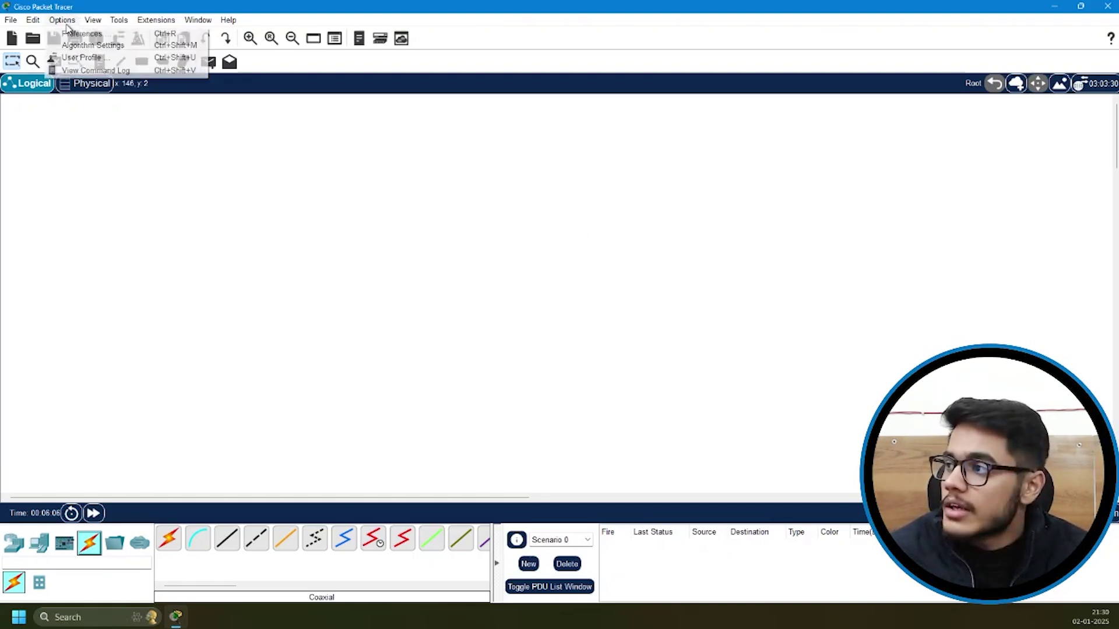
{"action": "left_click", "coordinate": [75, 35]}
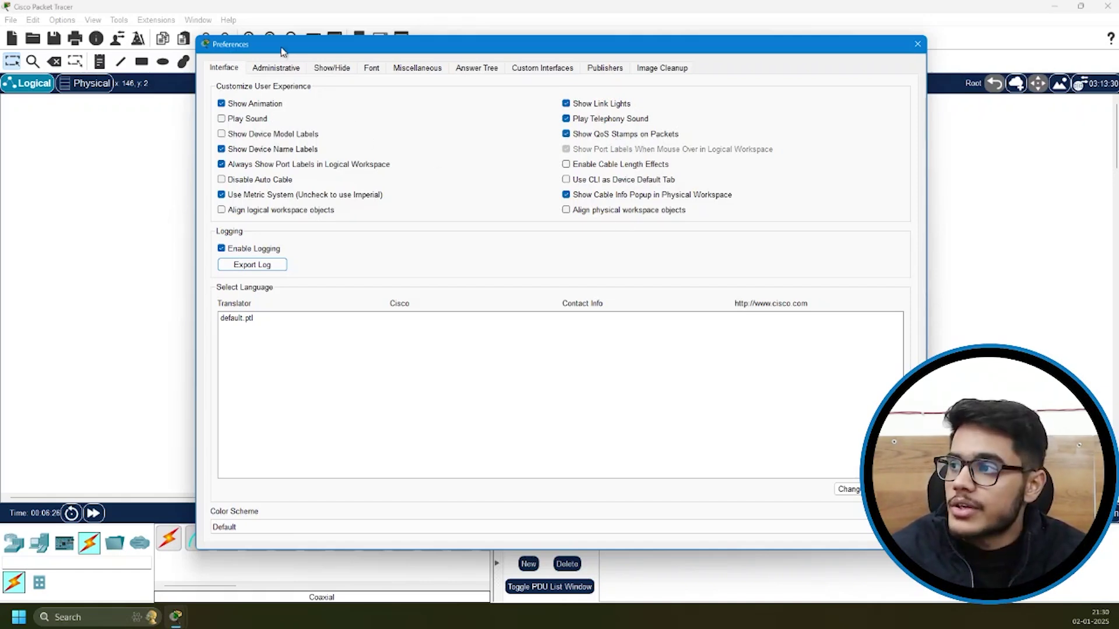
{"action": "left_click", "coordinate": [288, 74]}
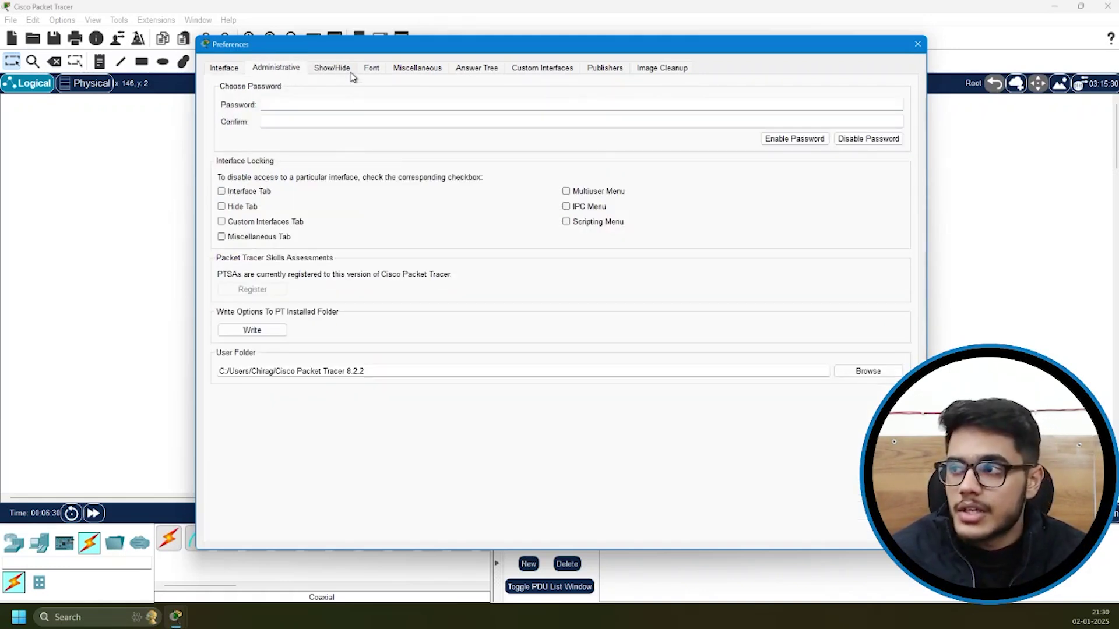
{"action": "left_click", "coordinate": [348, 69]}
{"action": "left_click", "coordinate": [371, 70]}
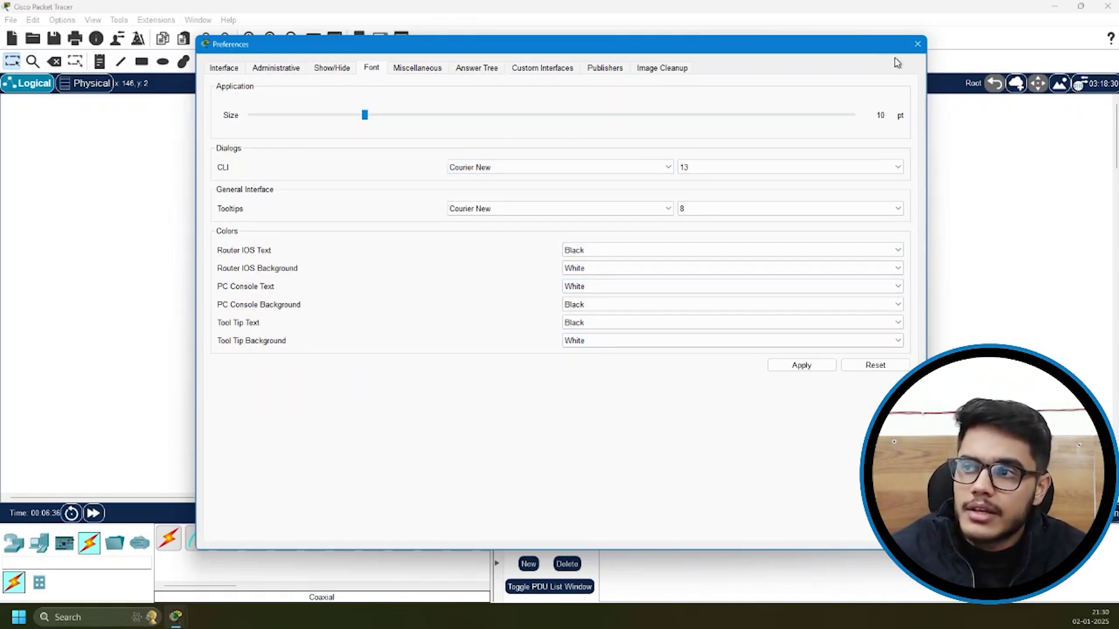
{"action": "left_click", "coordinate": [918, 44]}
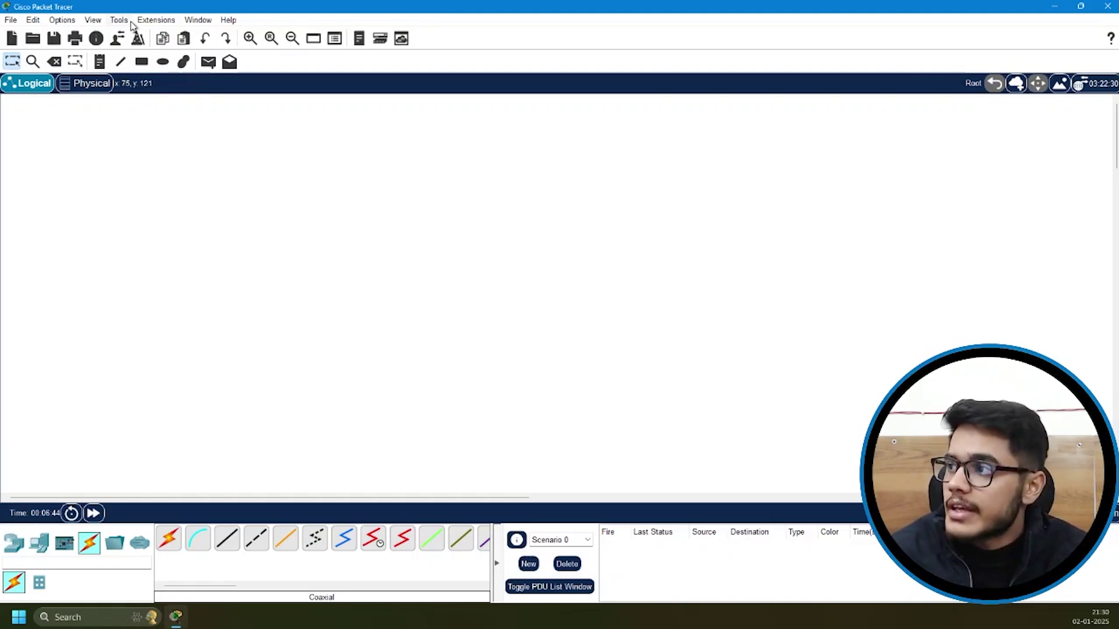
Step: Set the application font size to 9 pt in Preferences, apply it and close the dialog
{"action": "left_click", "coordinate": [88, 19]}
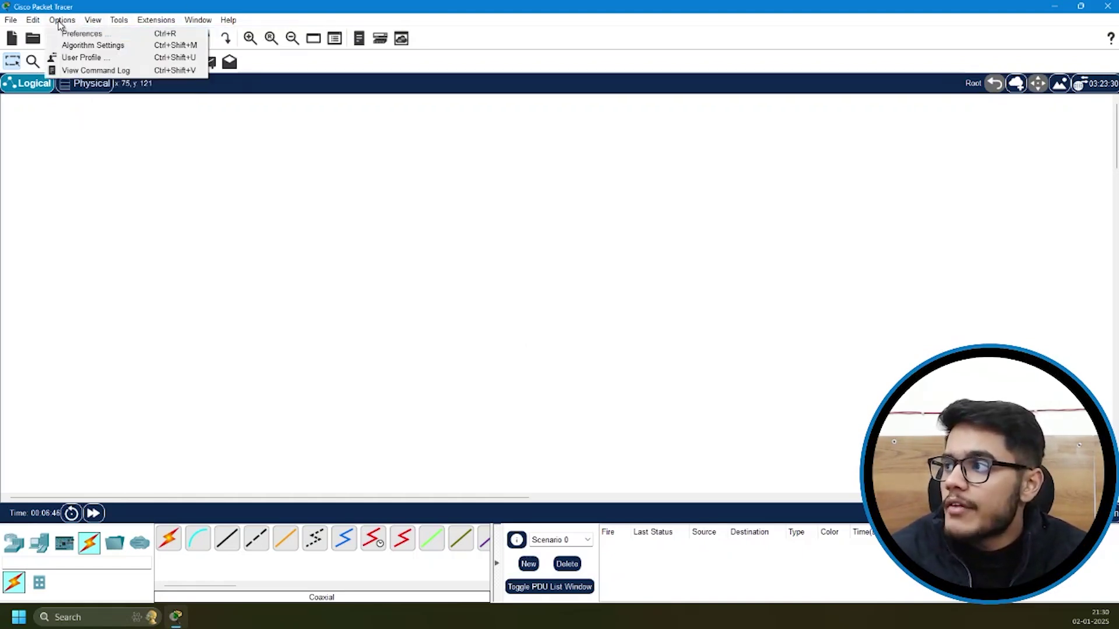
{"action": "left_click", "coordinate": [463, 109]}
{"action": "left_click", "coordinate": [353, 71]}
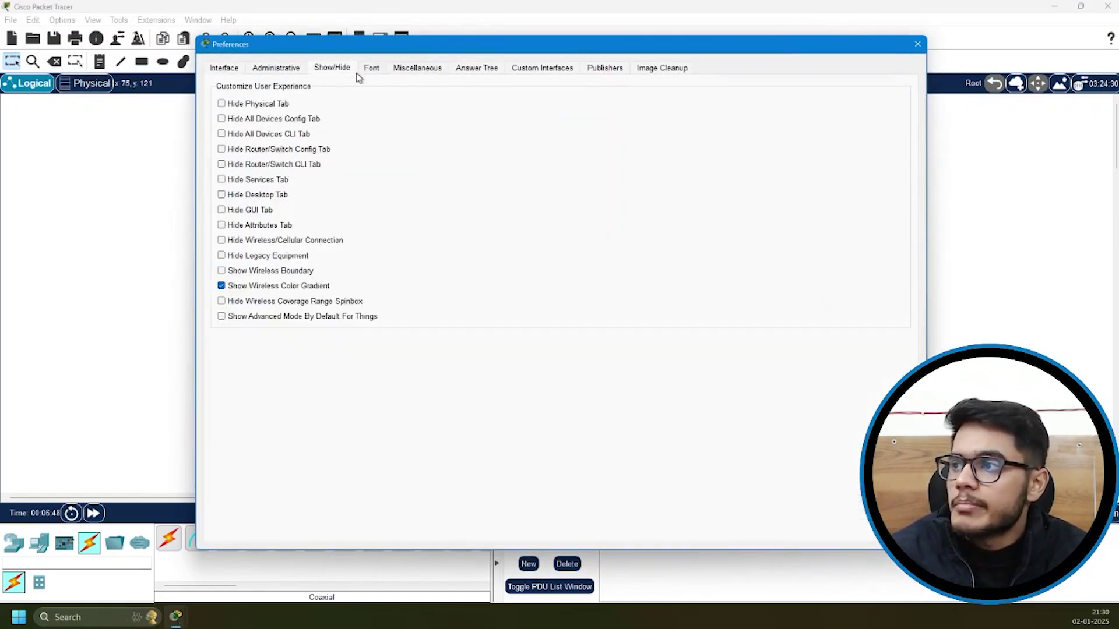
{"action": "left_click", "coordinate": [369, 71]}
{"action": "left_click", "coordinate": [353, 115]}
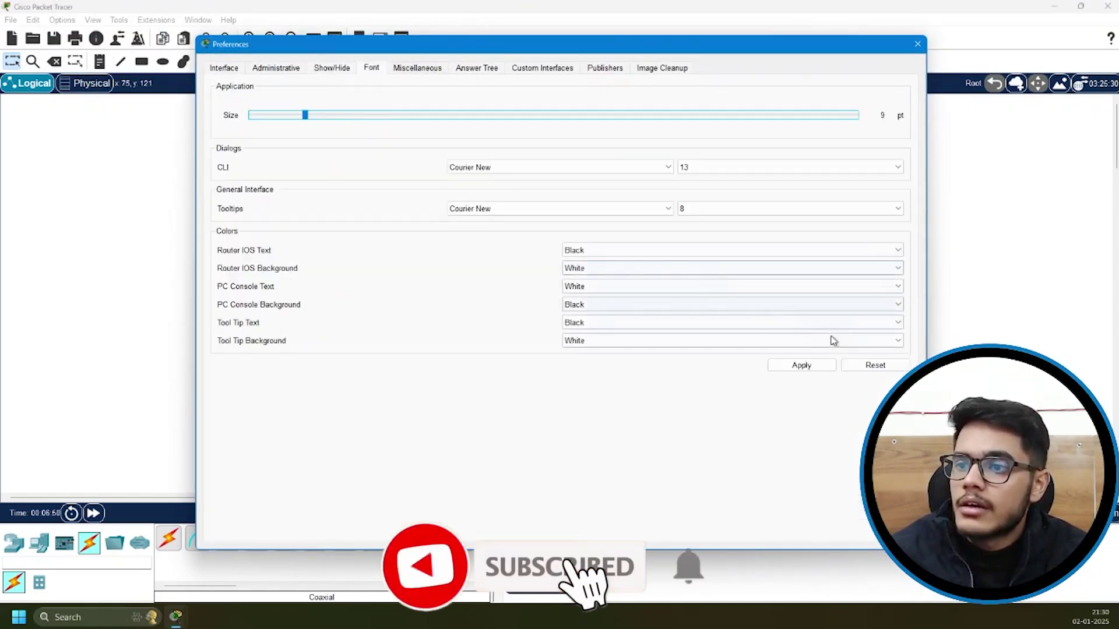
{"action": "left_click", "coordinate": [802, 365]}
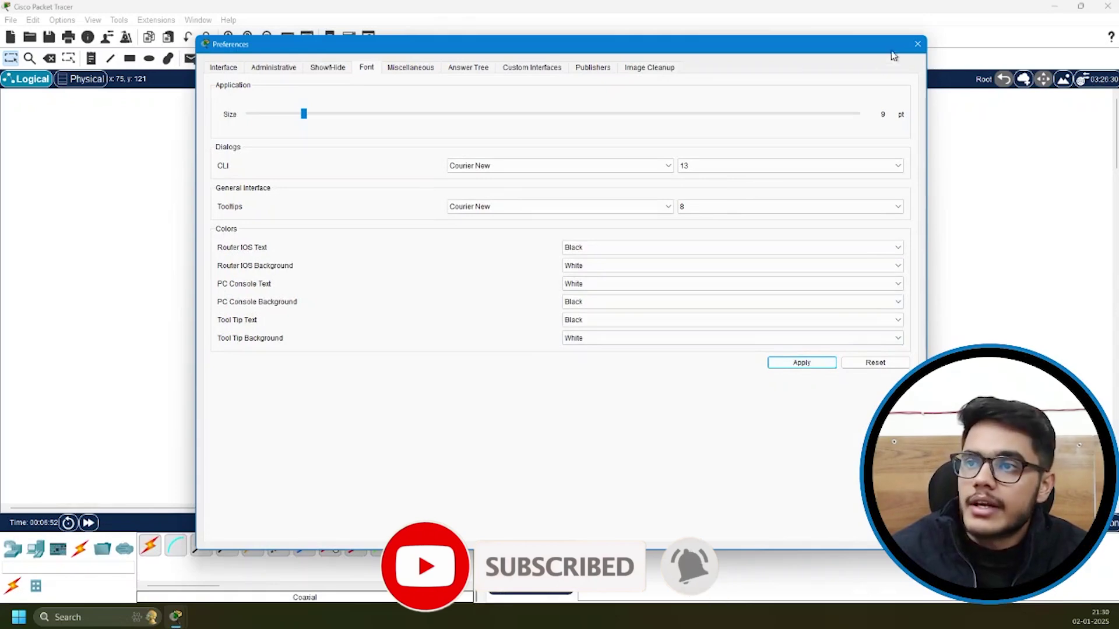
{"action": "left_click", "coordinate": [917, 44]}
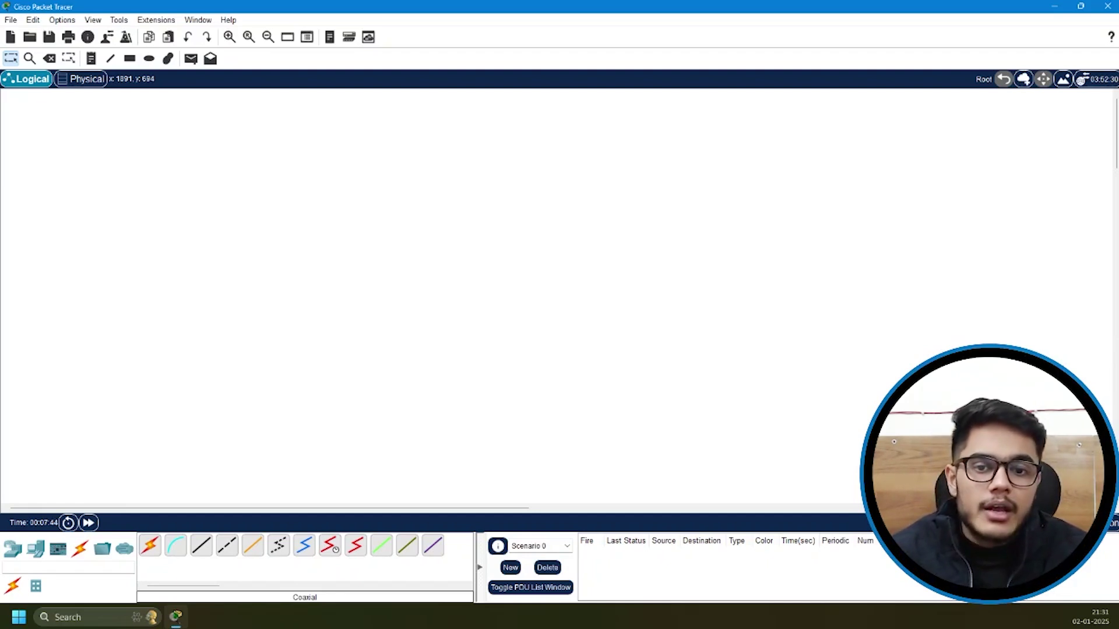
{"action": "left_click", "coordinate": [19, 552]}
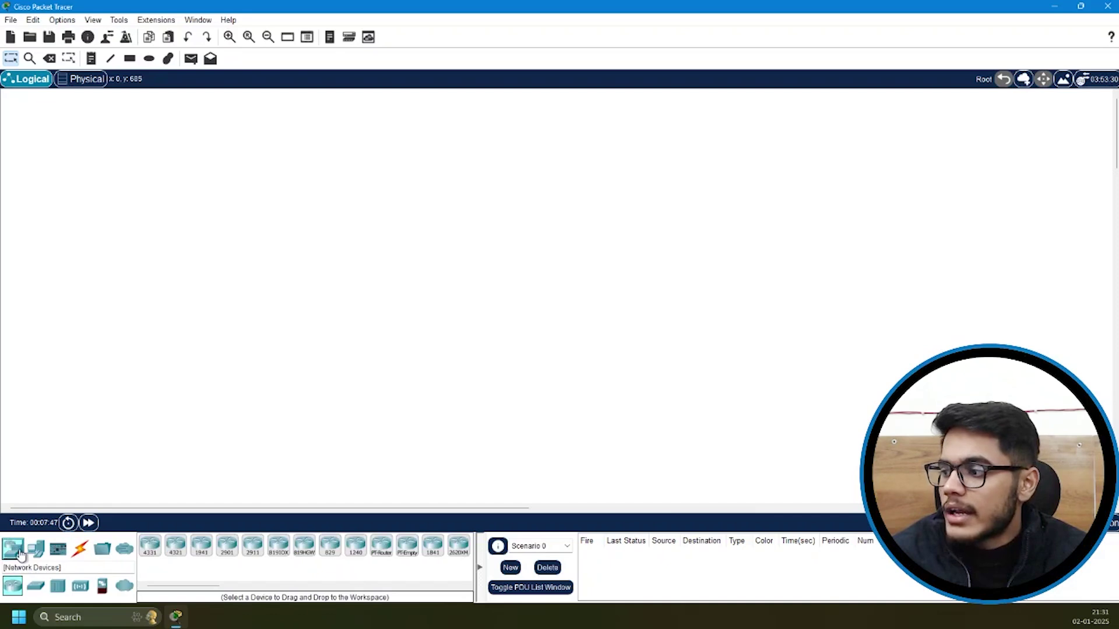
Step: Place a 2960 switch, Switch0, and move it toward the top centre of the workspace
{"action": "left_click", "coordinate": [36, 585]}
{"action": "left_click", "coordinate": [149, 547]}
{"action": "left_click", "coordinate": [438, 249]}
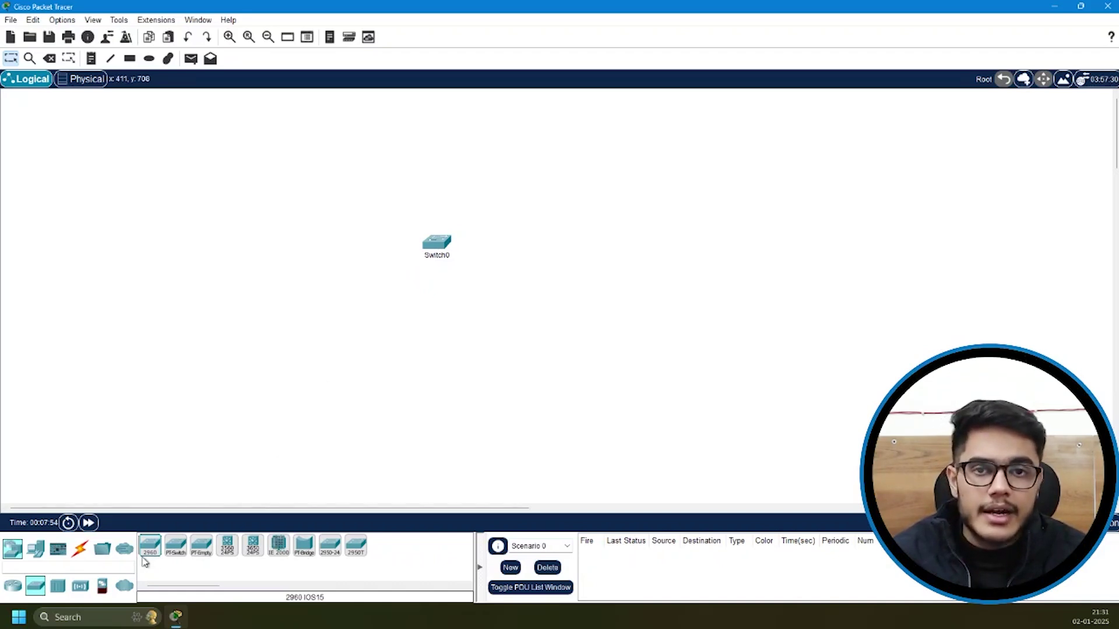
{"action": "left_click_drag", "start_coordinate": [65, 111], "coordinate": [434, 177]}
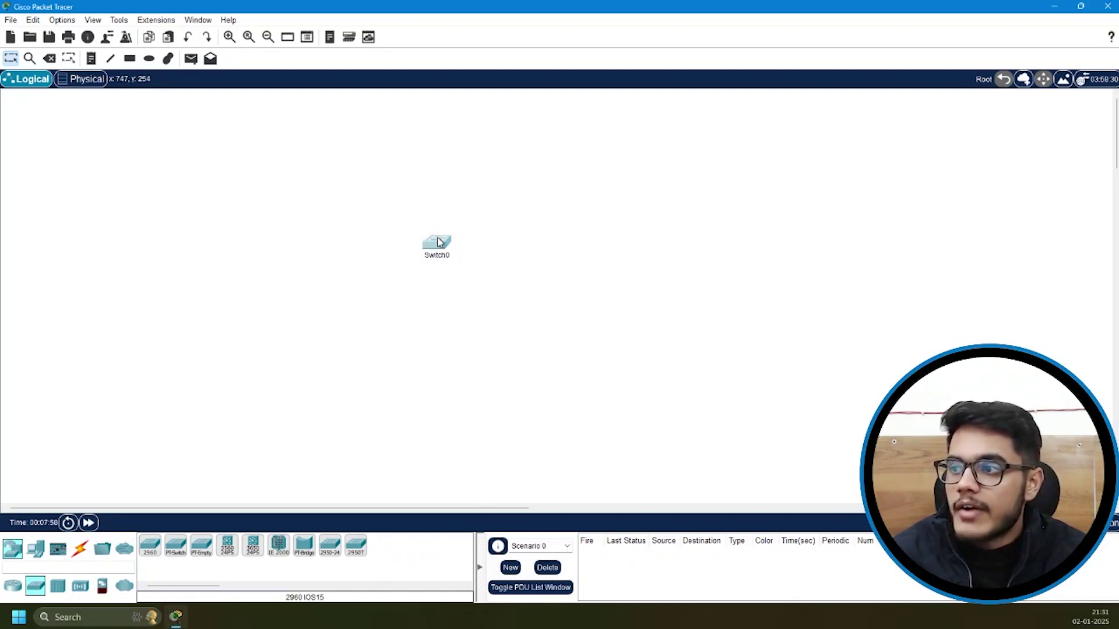
{"action": "left_click_drag", "start_coordinate": [440, 243], "coordinate": [506, 180]}
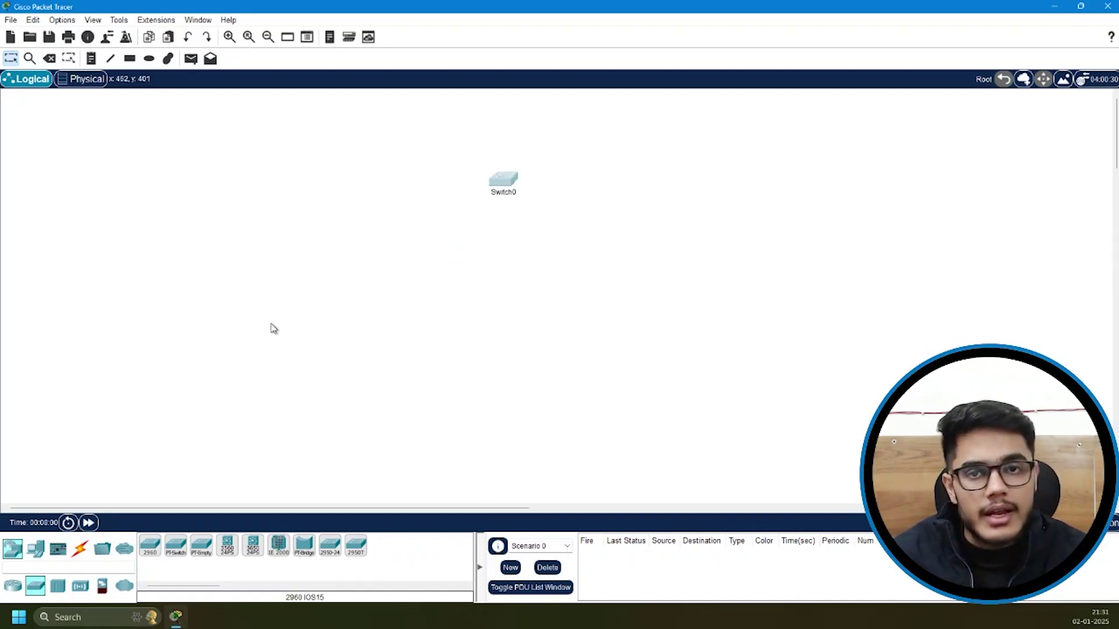
Step: Add three generic PCs, PC0, PC1 and PC2, in a row below Switch0
{"action": "left_click", "coordinate": [35, 548]}
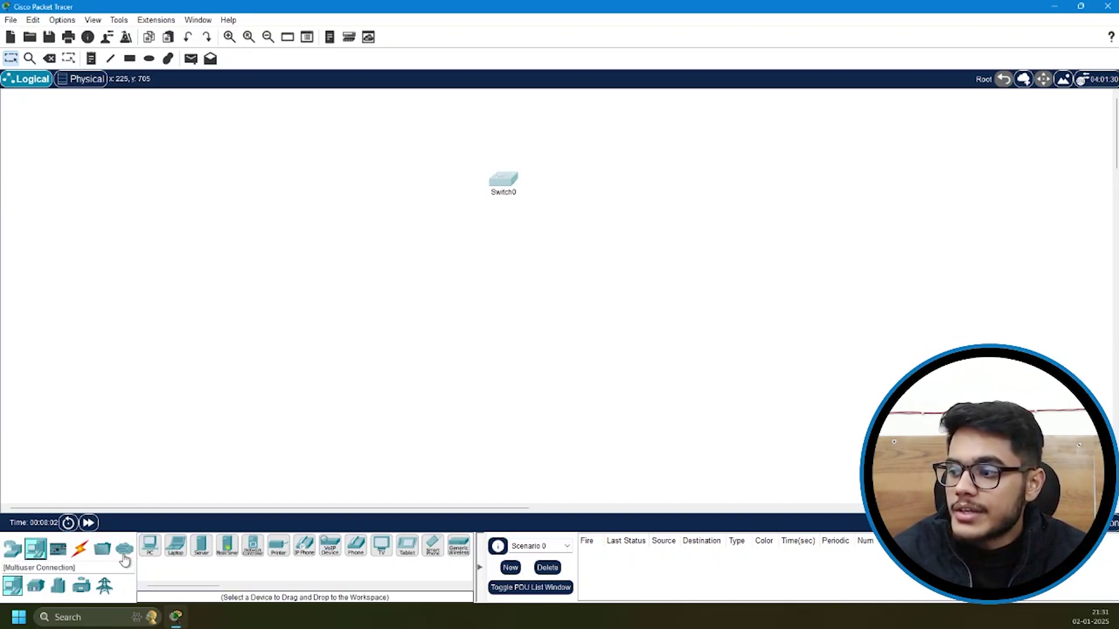
{"action": "left_click", "coordinate": [150, 555]}
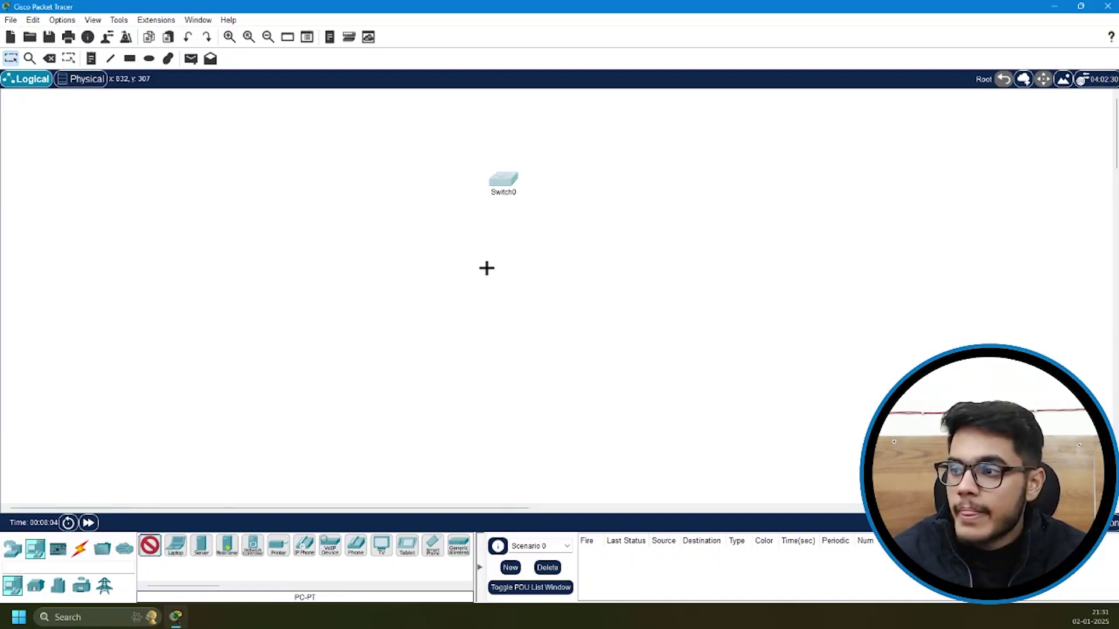
{"action": "left_click", "coordinate": [391, 281]}
{"action": "left_click", "coordinate": [150, 553]}
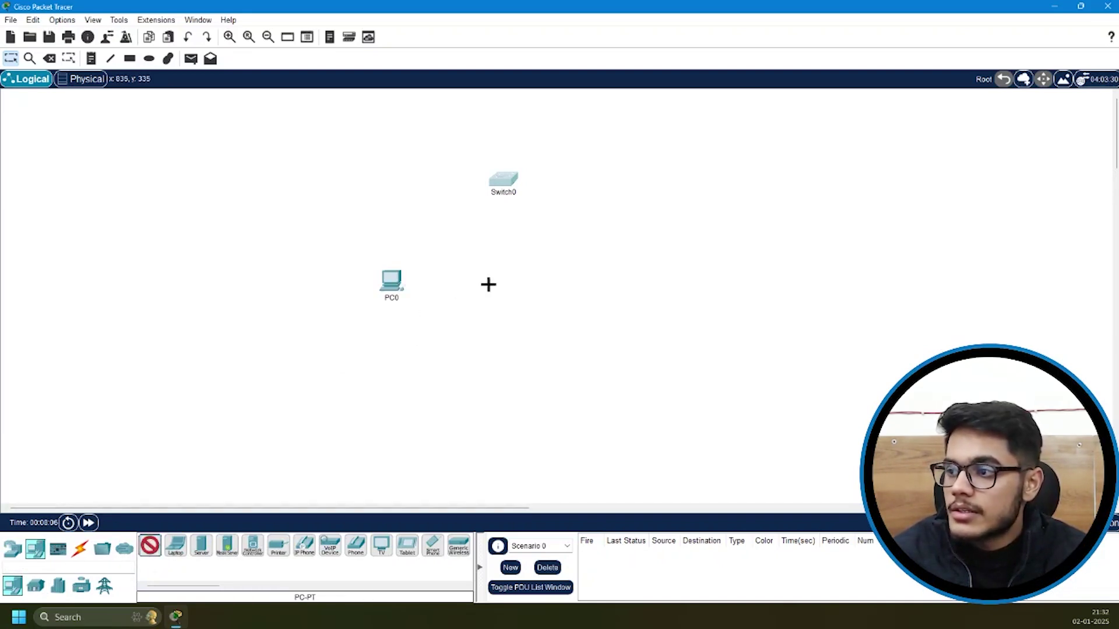
{"action": "left_click", "coordinate": [505, 283]}
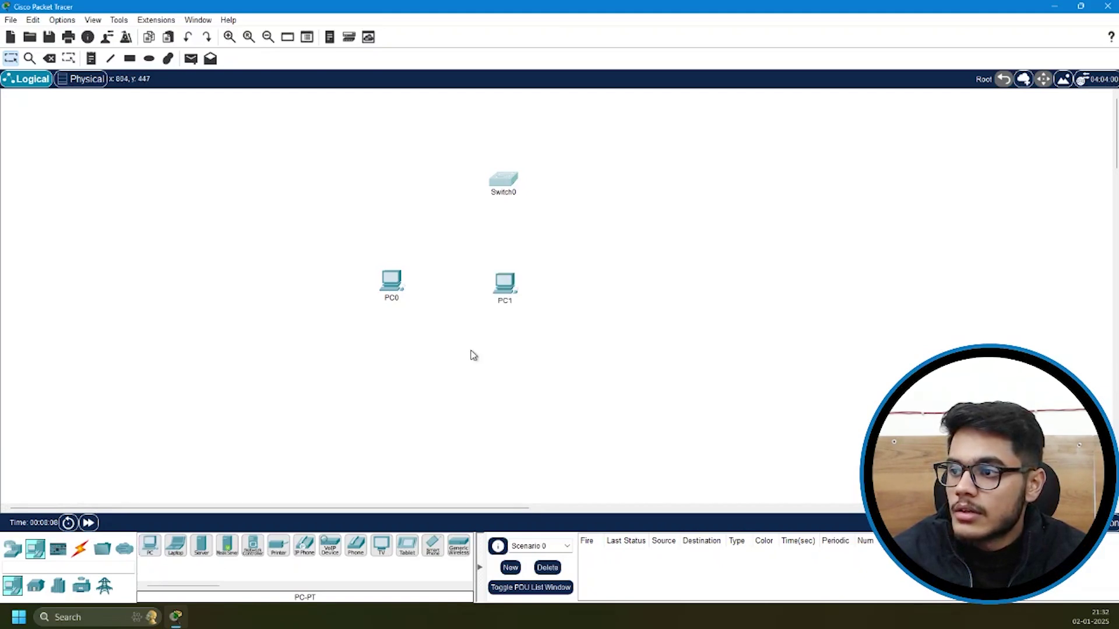
{"action": "left_click", "coordinate": [150, 548]}
{"action": "left_click", "coordinate": [630, 281]}
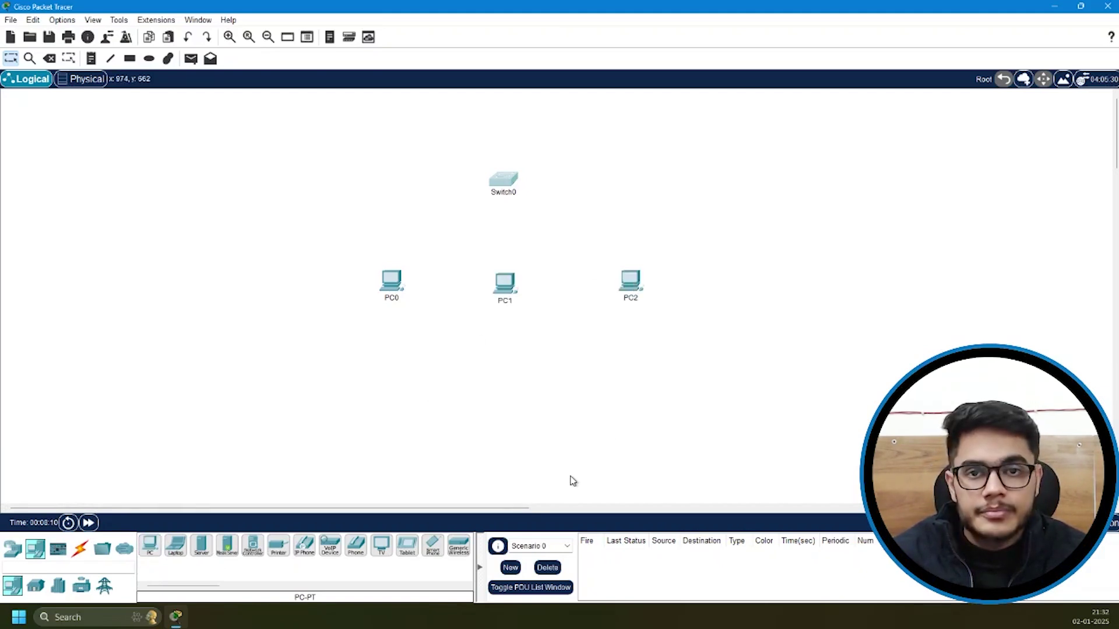
Step: Auto-cable PC0, PC1 and PC2 to Switch0 ports Fa0/1, Fa0/2 and Fa0/3, then start a note below PC1
{"action": "left_click", "coordinate": [80, 549]}
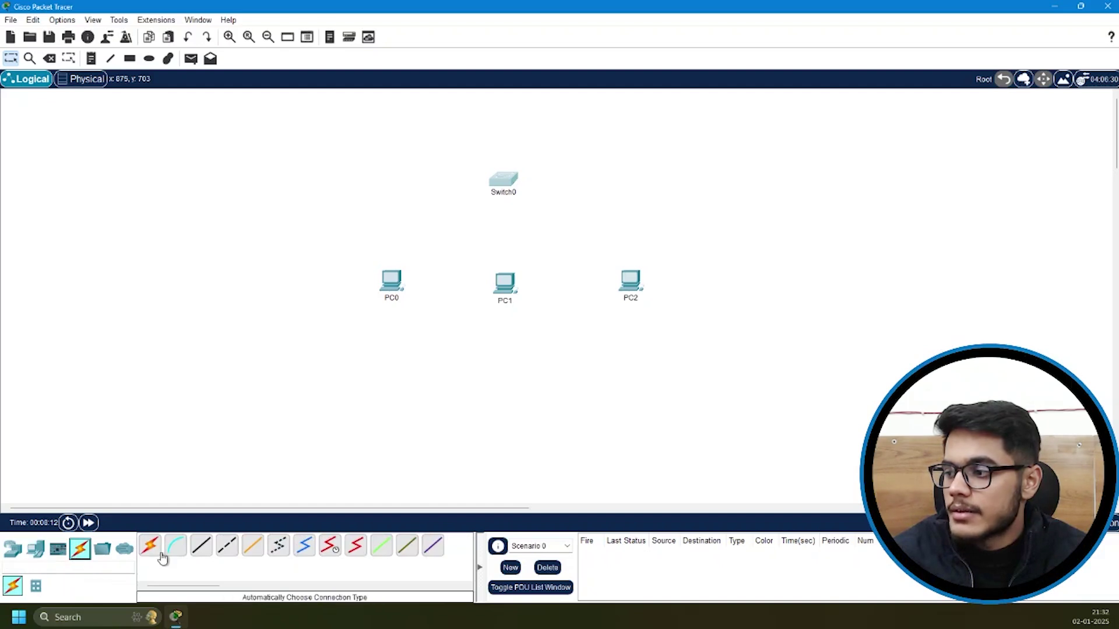
{"action": "left_click", "coordinate": [150, 548]}
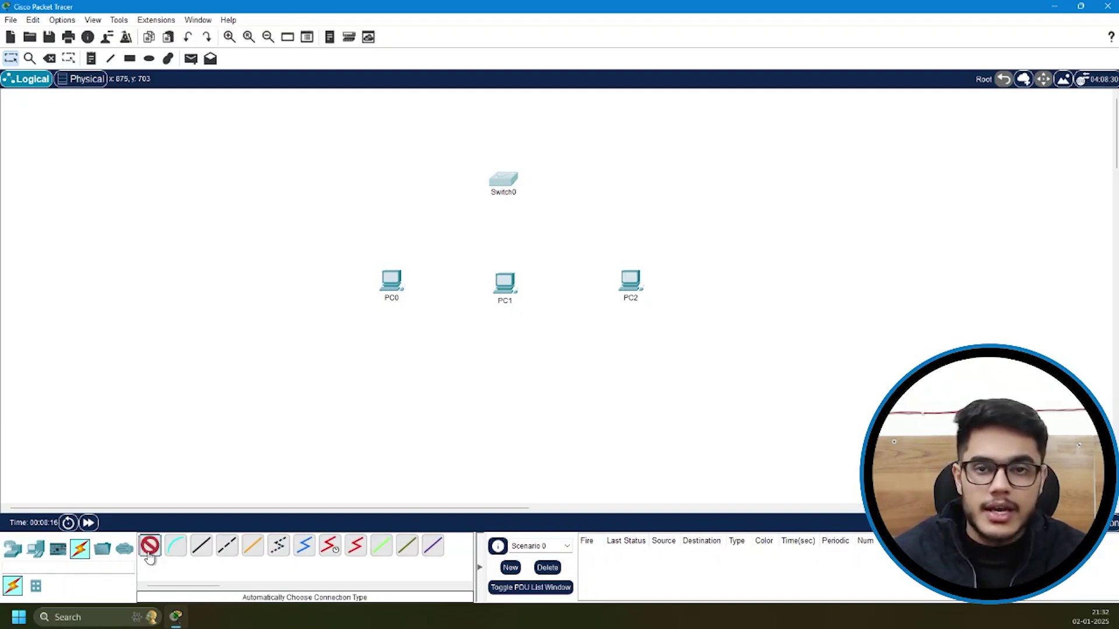
{"action": "left_click", "coordinate": [401, 271]}
{"action": "left_click", "coordinate": [501, 179]}
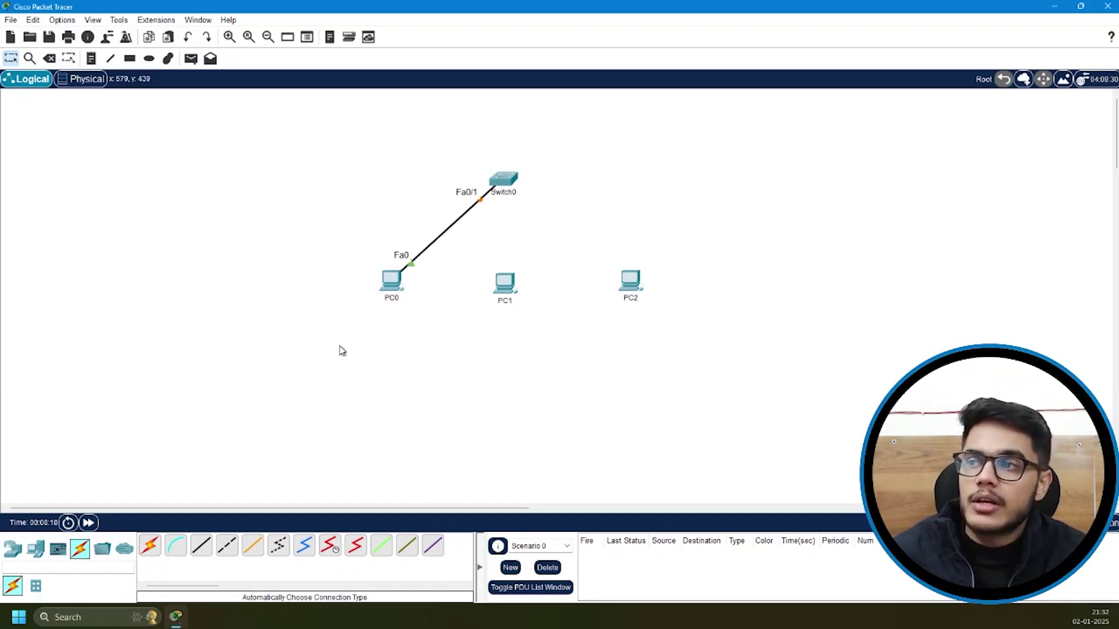
{"action": "left_click", "coordinate": [150, 548]}
{"action": "left_click", "coordinate": [505, 282]}
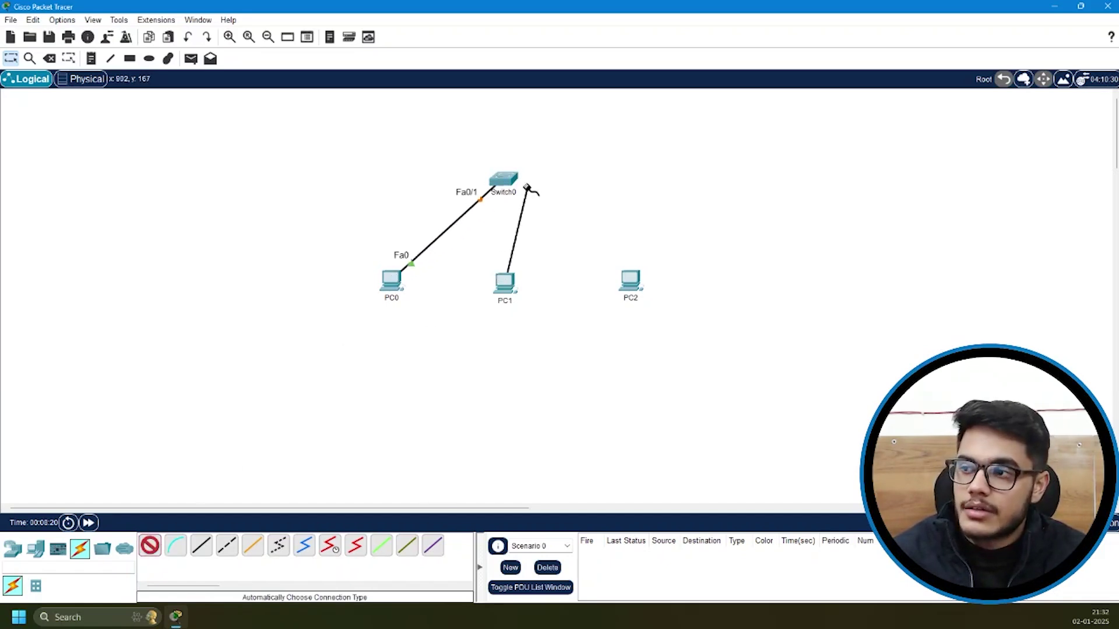
{"action": "left_click", "coordinate": [506, 179]}
{"action": "left_click", "coordinate": [150, 547]}
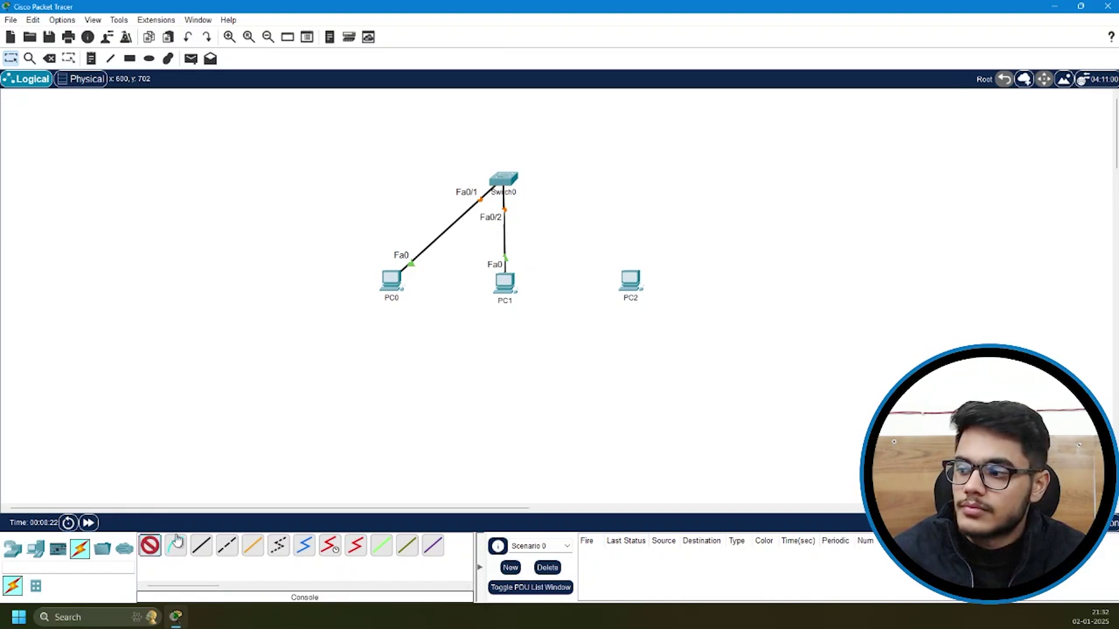
{"action": "left_click", "coordinate": [638, 272]}
{"action": "left_click", "coordinate": [503, 179]}
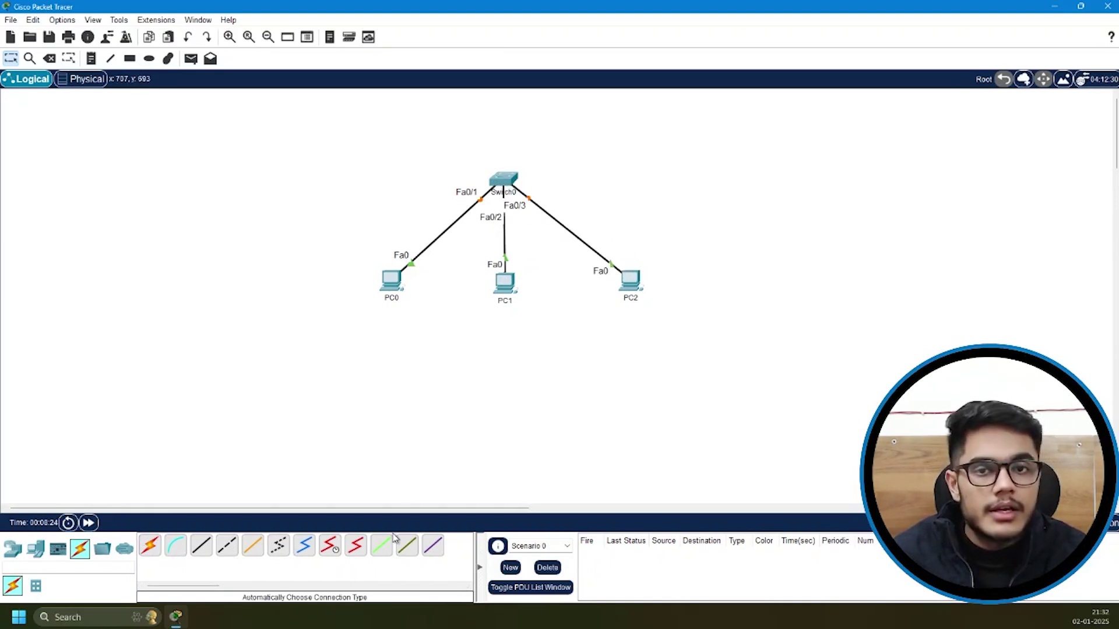
{"action": "left_click", "coordinate": [91, 58]}
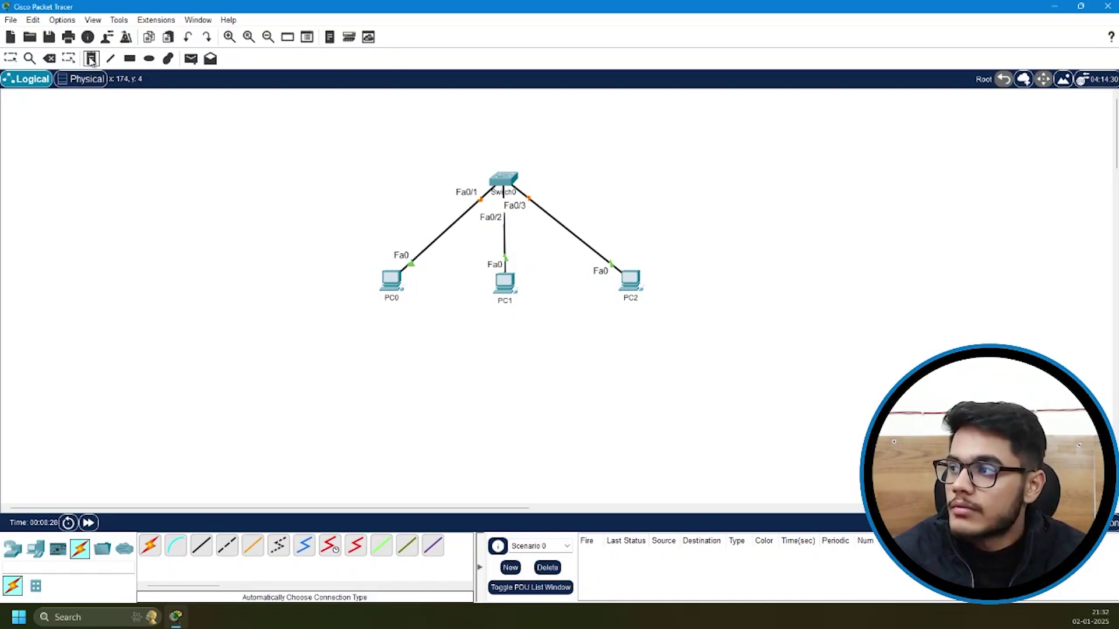
{"action": "left_click", "coordinate": [464, 338]}
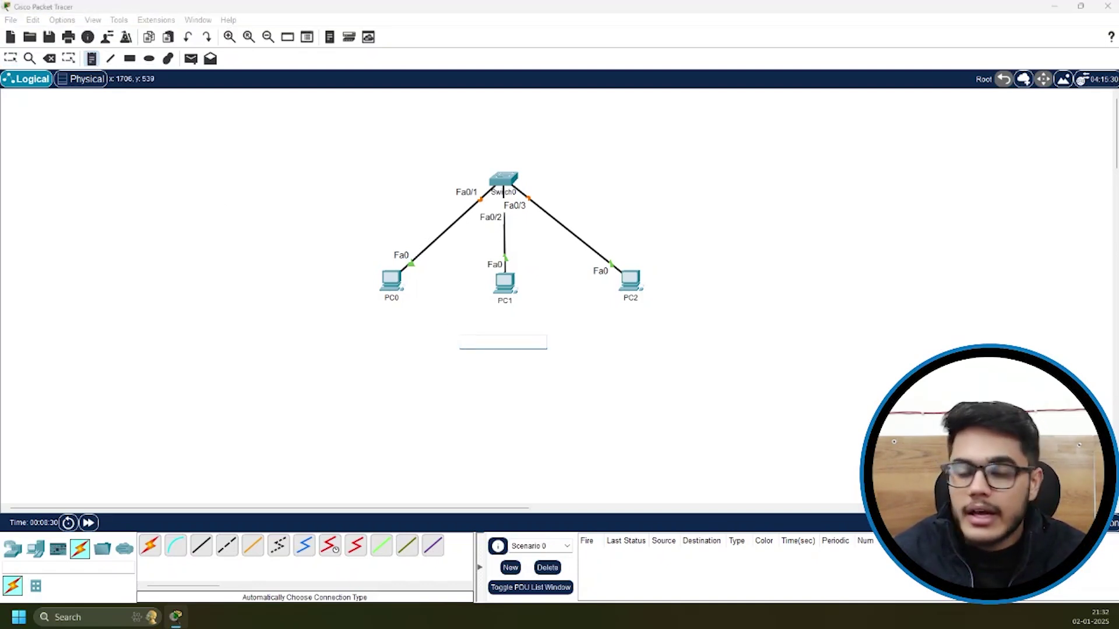
Step: Enter the subnet note 192.168.1.0/24 below PC1 and commit it
{"action": "type", "text": "192.168"}
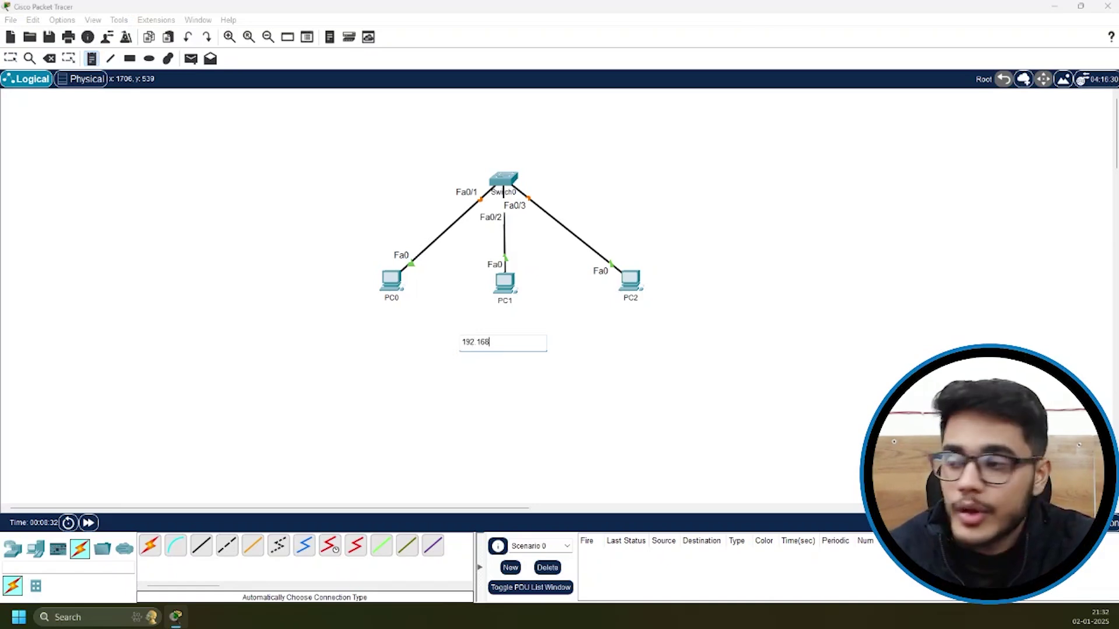
{"action": "type", "text": ".1.0/24"}
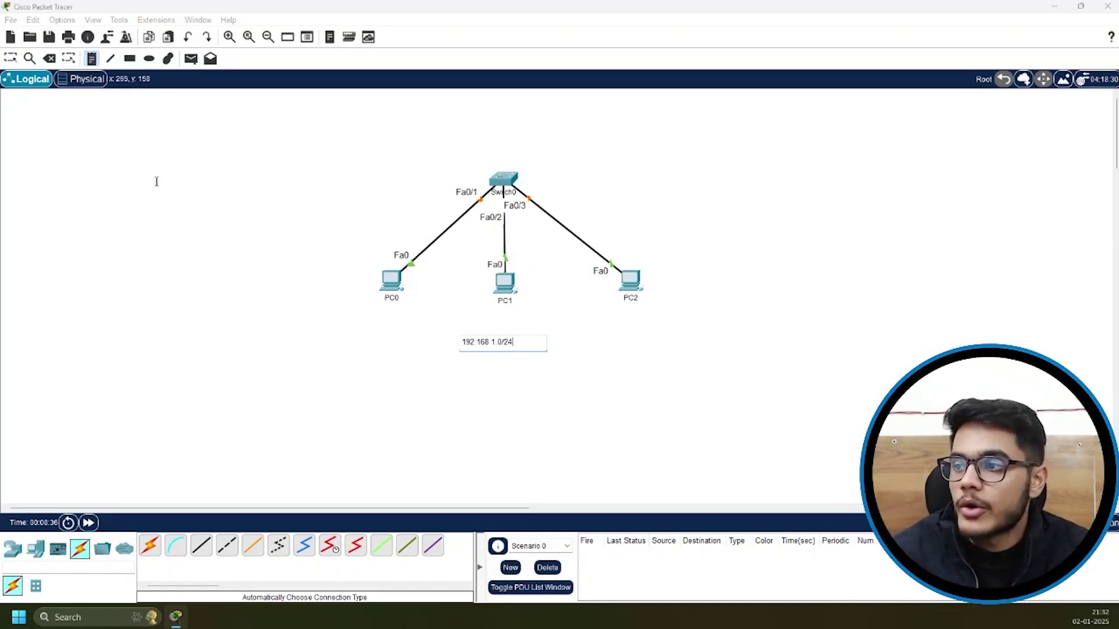
{"action": "left_click", "coordinate": [11, 61]}
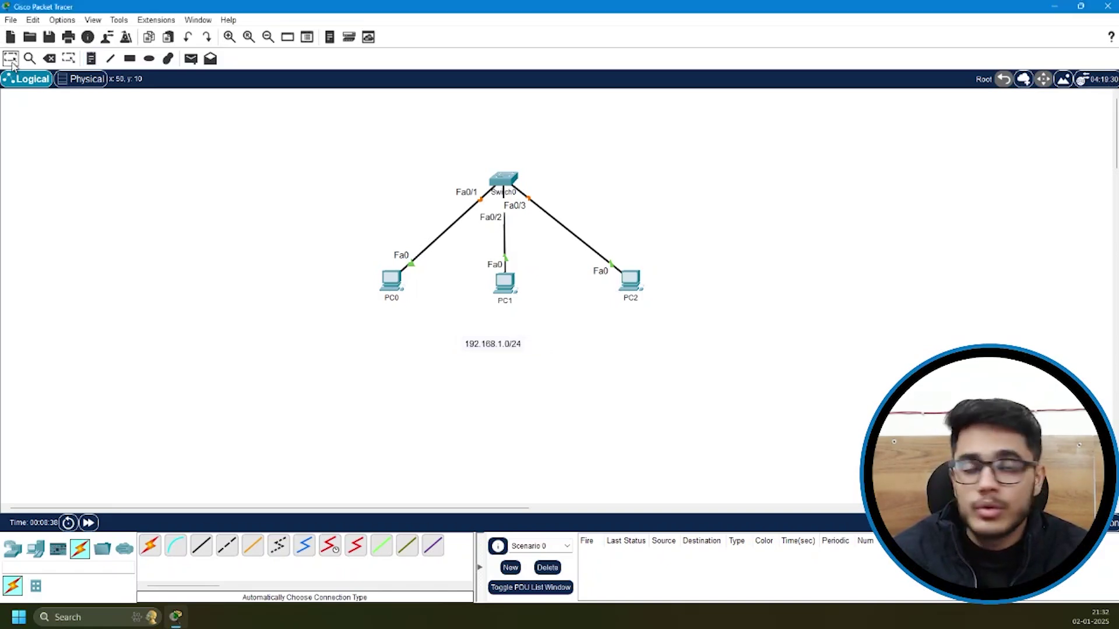
Step: Give PC0 static IP 192.168.1.1 with subnet mask 255.255.255.0
{"action": "left_click", "coordinate": [391, 281]}
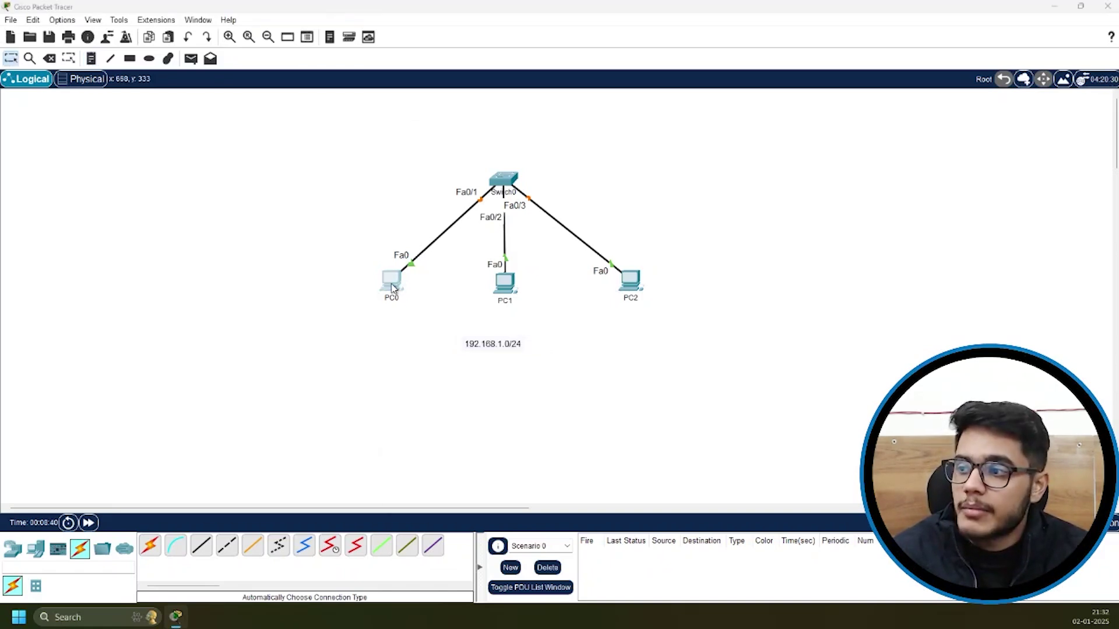
{"action": "left_click", "coordinate": [498, 157]}
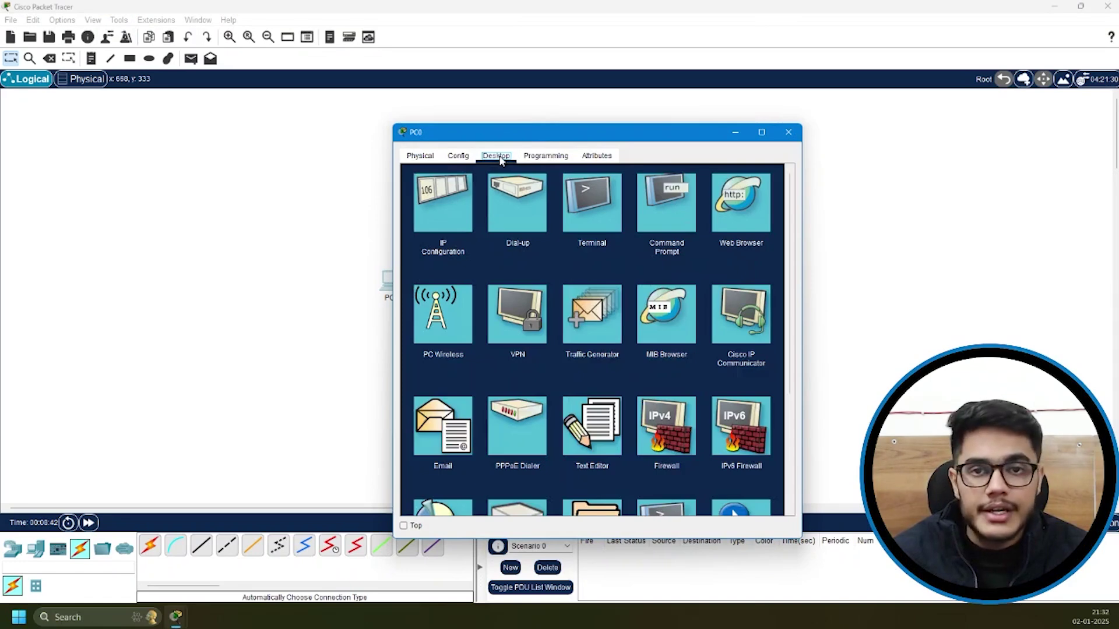
{"action": "left_click", "coordinate": [441, 209]}
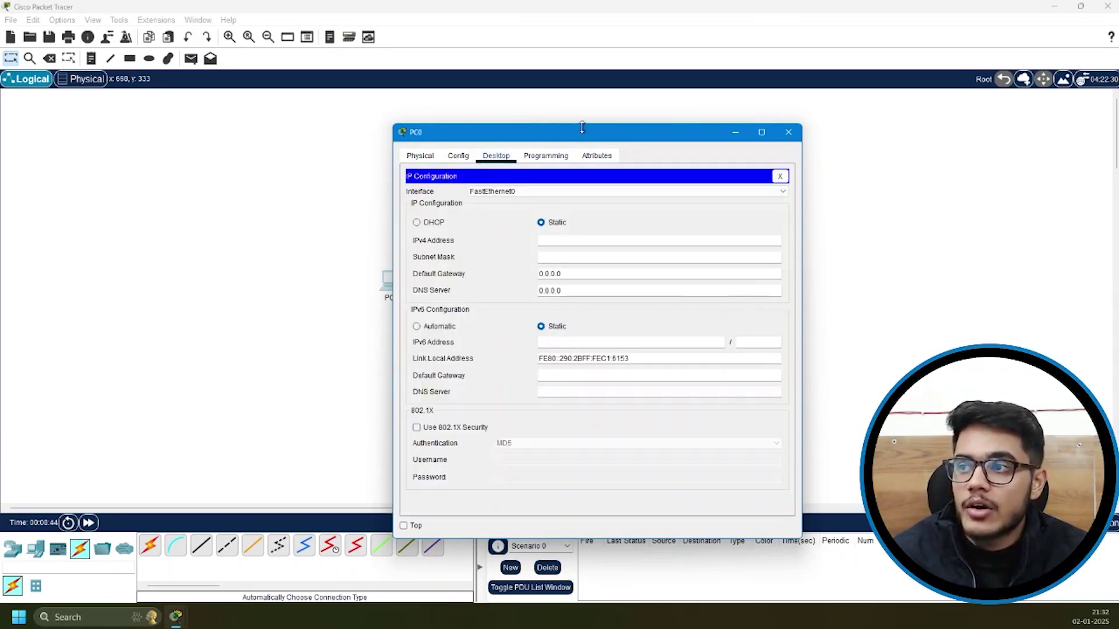
{"action": "left_click_drag", "start_coordinate": [586, 134], "coordinate": [778, 111]}
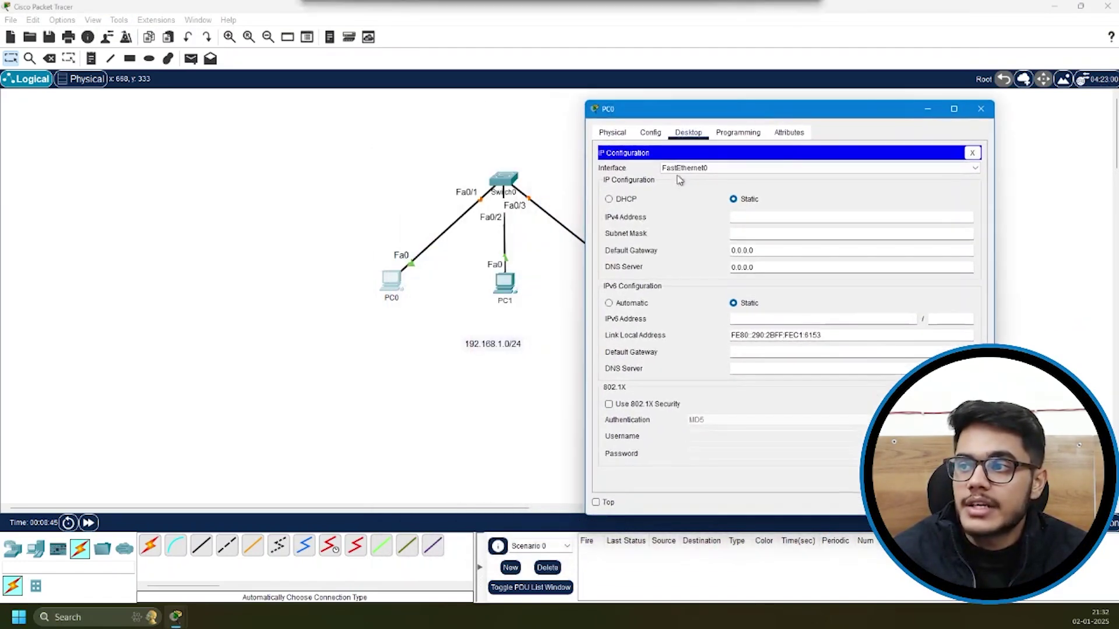
{"action": "left_click", "coordinate": [751, 220]}
{"action": "type", "text": "192"}
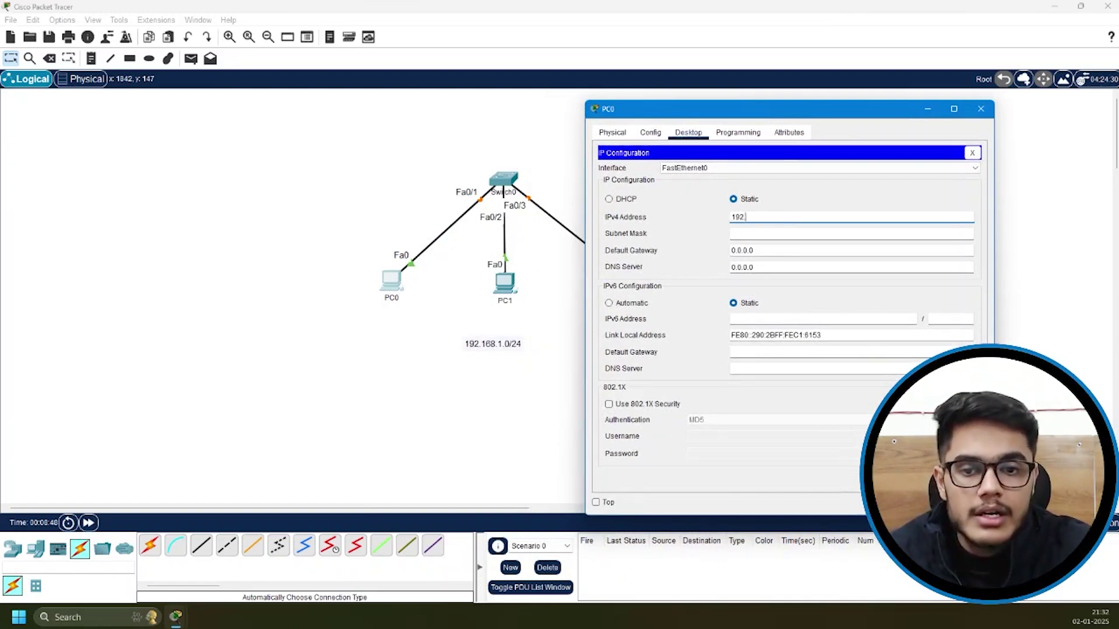
{"action": "type", "text": ".168.1.1"}
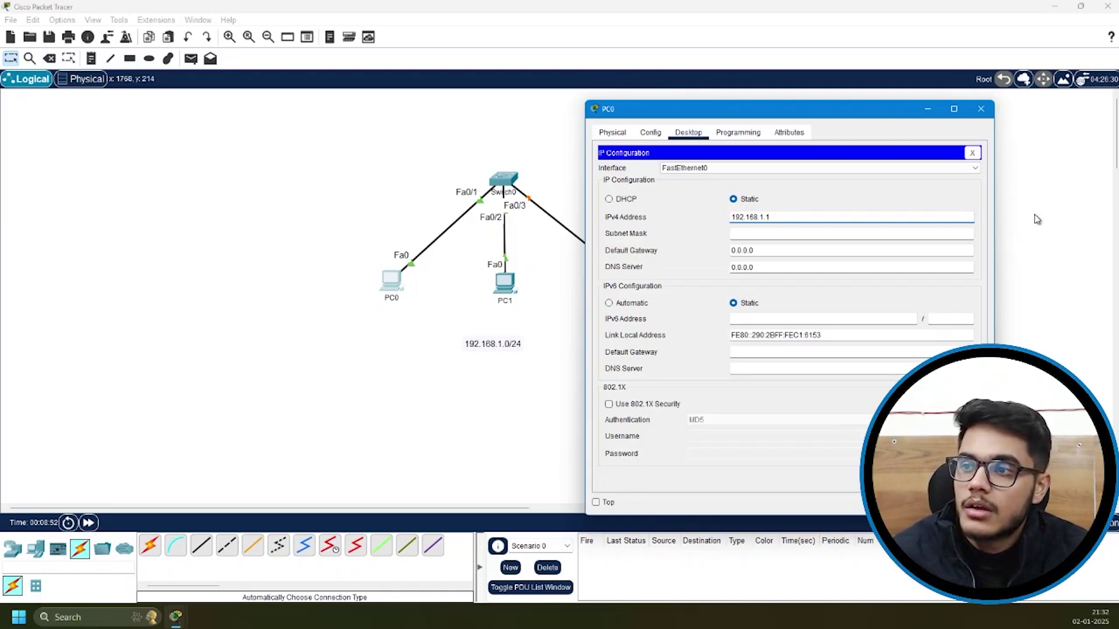
{"action": "left_click", "coordinate": [763, 232]}
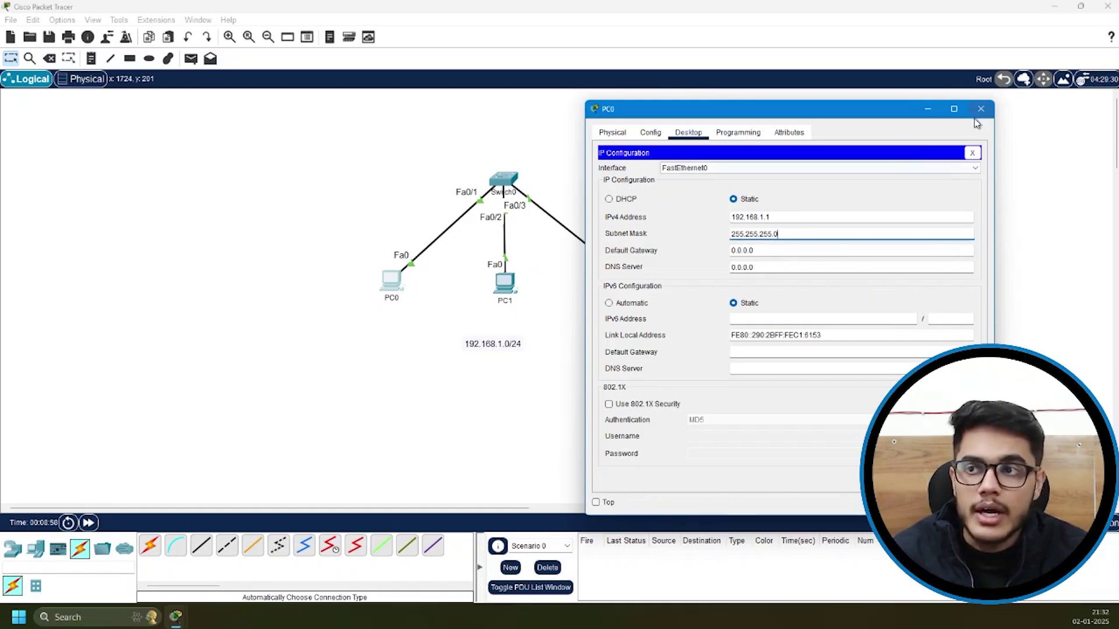
{"action": "left_click", "coordinate": [981, 110]}
Step: Give PC1 static IP 192.168.1.2 with mask 255.255.255.0
{"action": "left_click", "coordinate": [498, 282]}
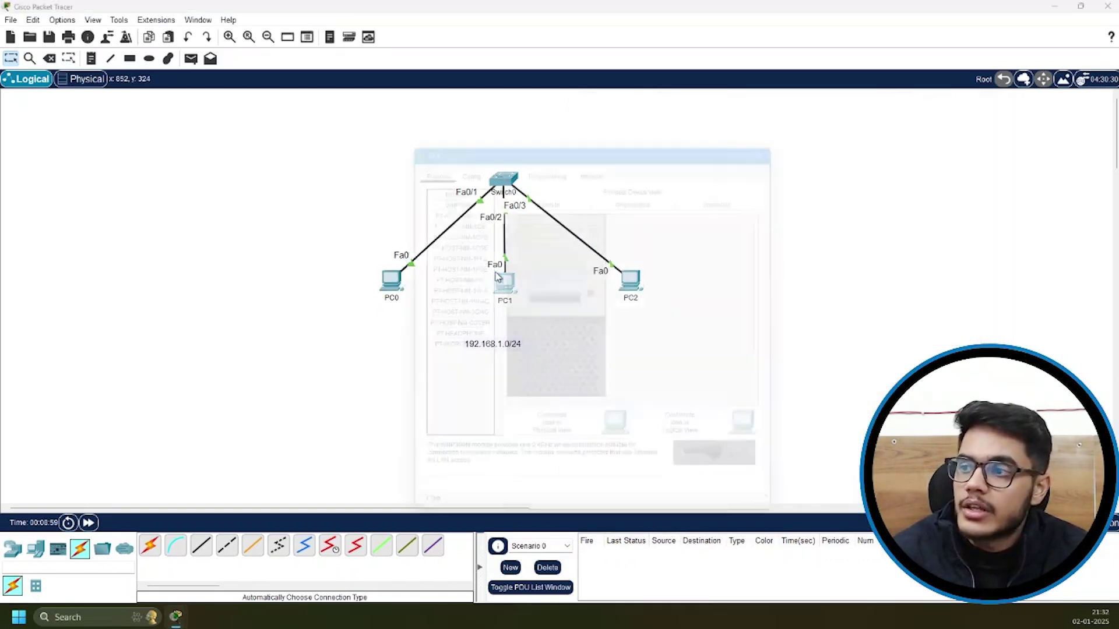
{"action": "left_click", "coordinate": [496, 156]}
{"action": "left_click", "coordinate": [442, 207]}
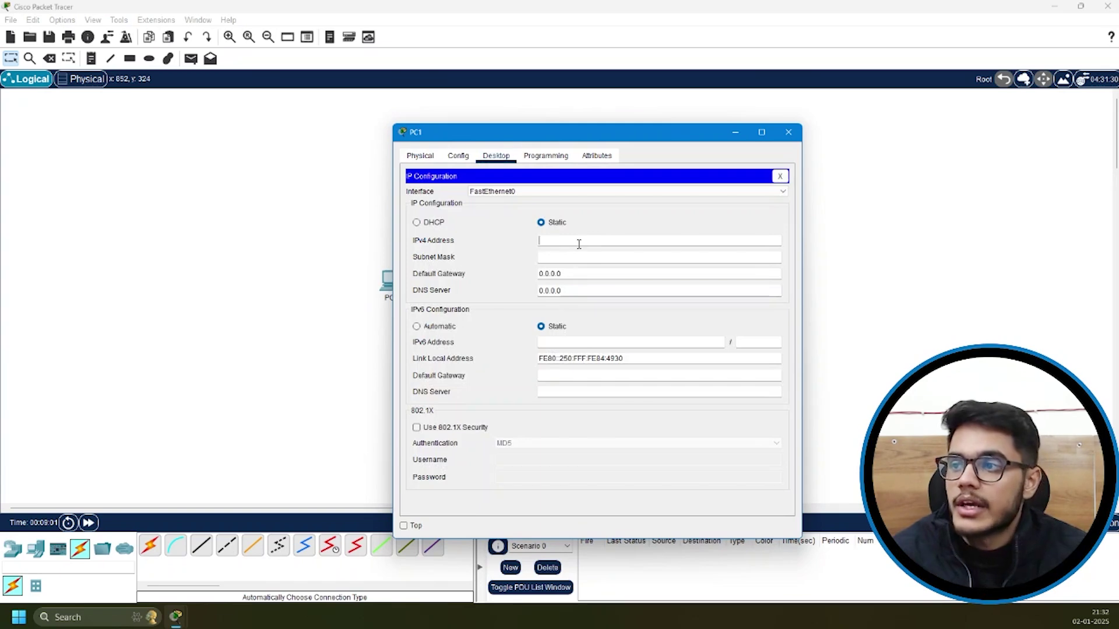
{"action": "type", "text": "192.168.1.2"}
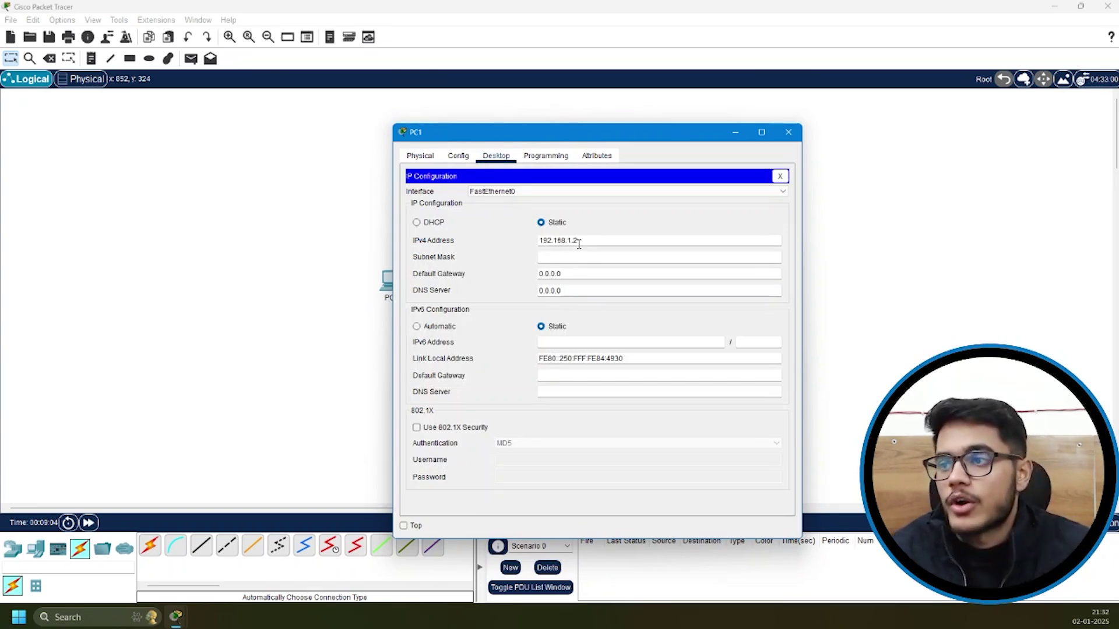
{"action": "key", "text": "Tab"}
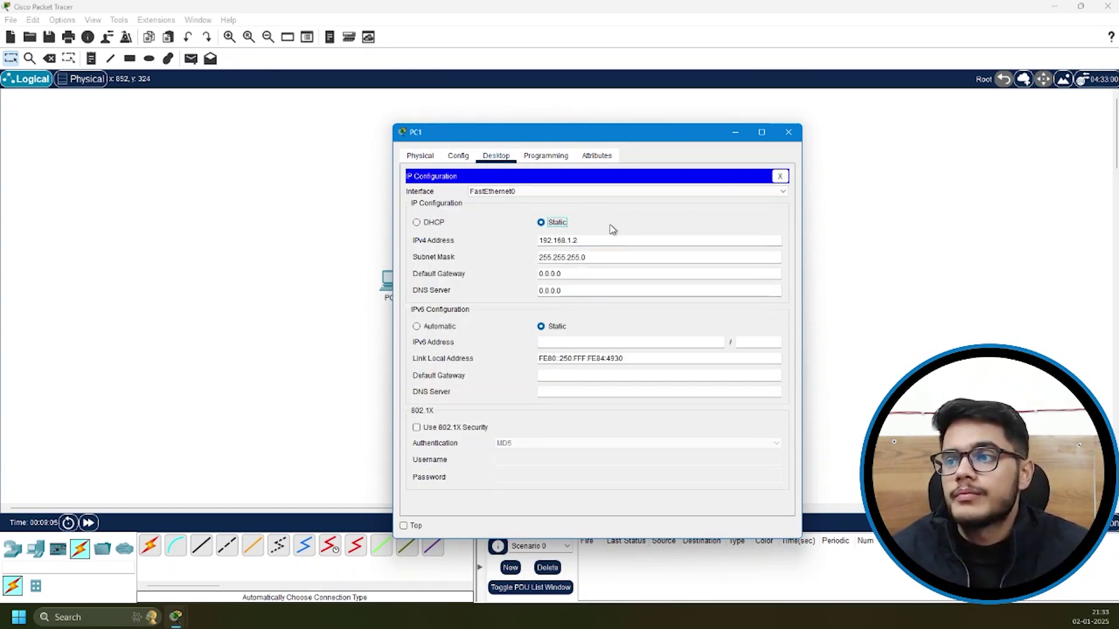
{"action": "left_click", "coordinate": [788, 132]}
Step: Give PC2 static IP 192.168.1.3
{"action": "left_click", "coordinate": [639, 285]}
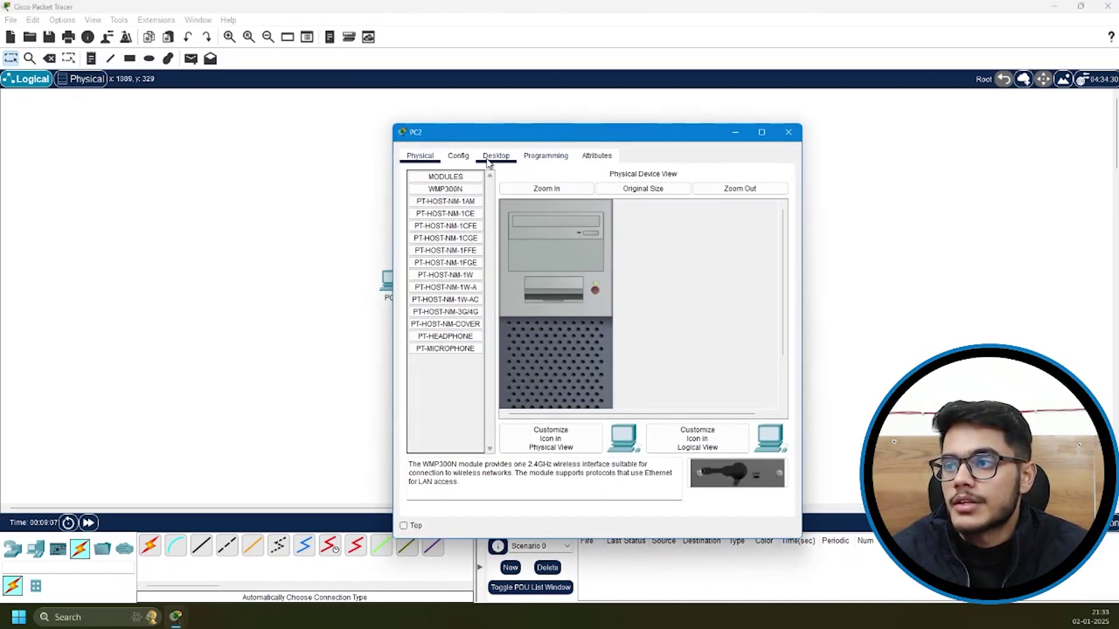
{"action": "left_click", "coordinate": [496, 156]}
{"action": "type", "text": "1"}
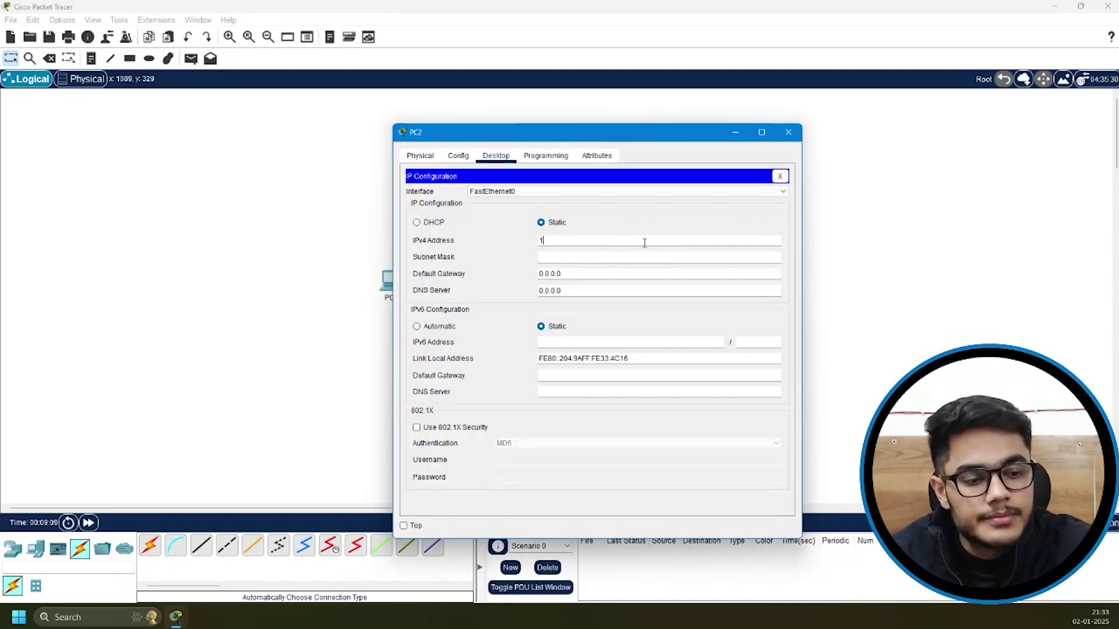
{"action": "type", "text": "92.168.1"}
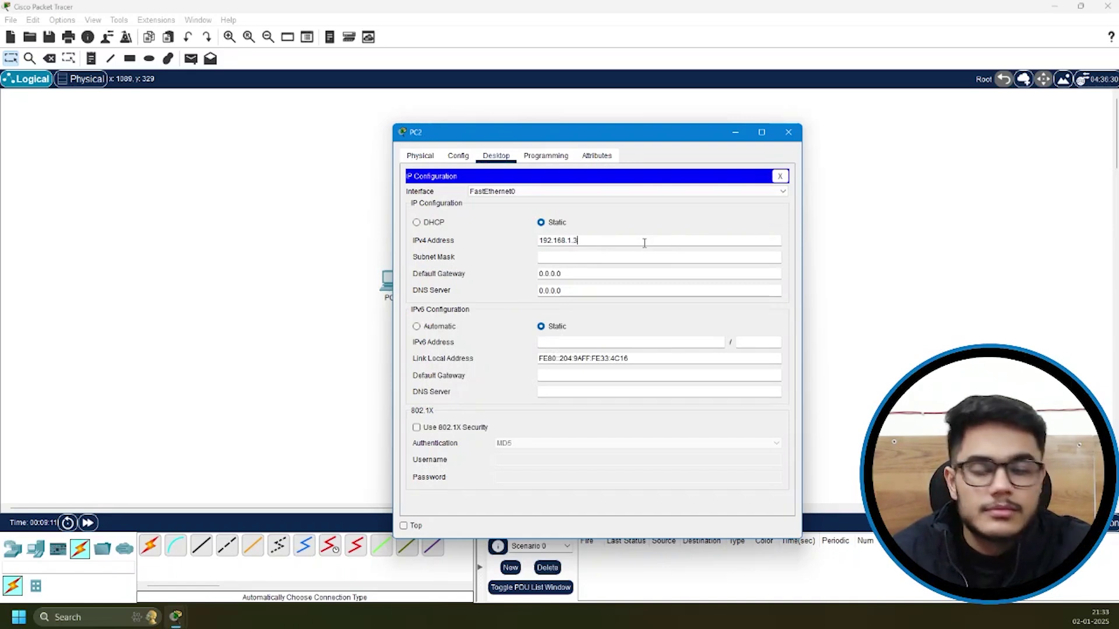
{"action": "left_click", "coordinate": [788, 132]}
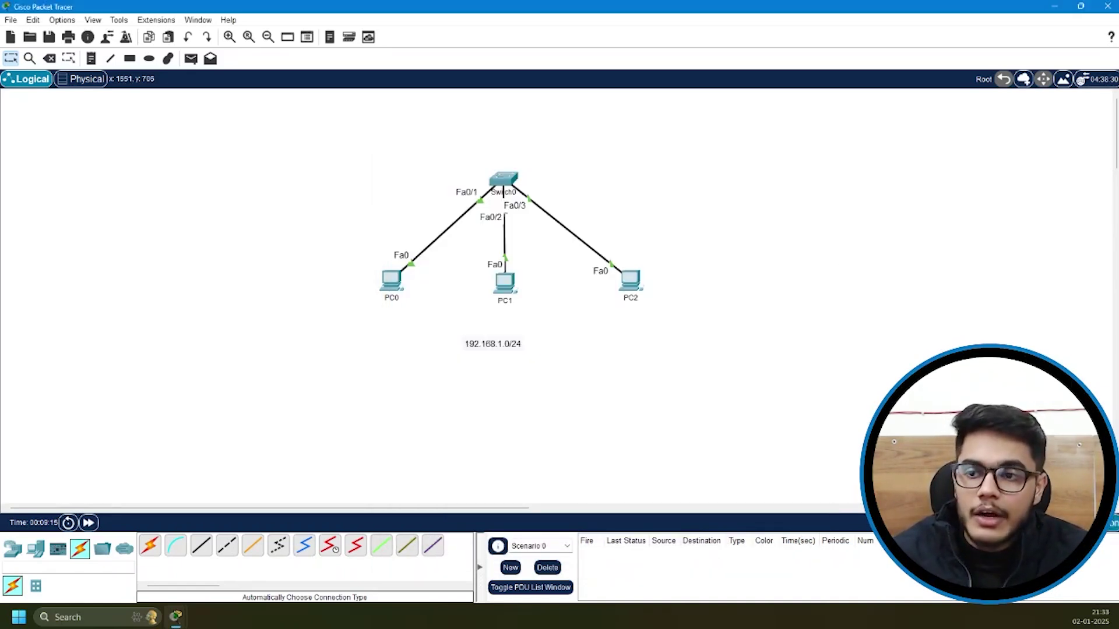
Step: Switch to Simulation mode and run ping 192.168.1.3 from PC0's command prompt
{"action": "key", "text": "shift+s"}
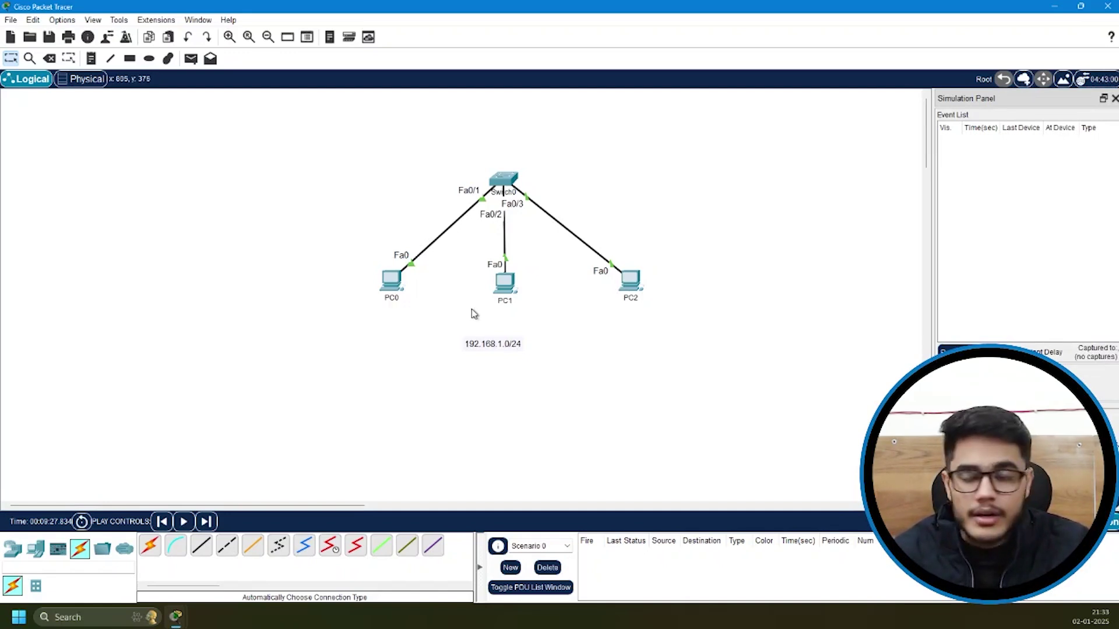
{"action": "left_click", "coordinate": [390, 280]}
{"action": "left_click", "coordinate": [661, 220]}
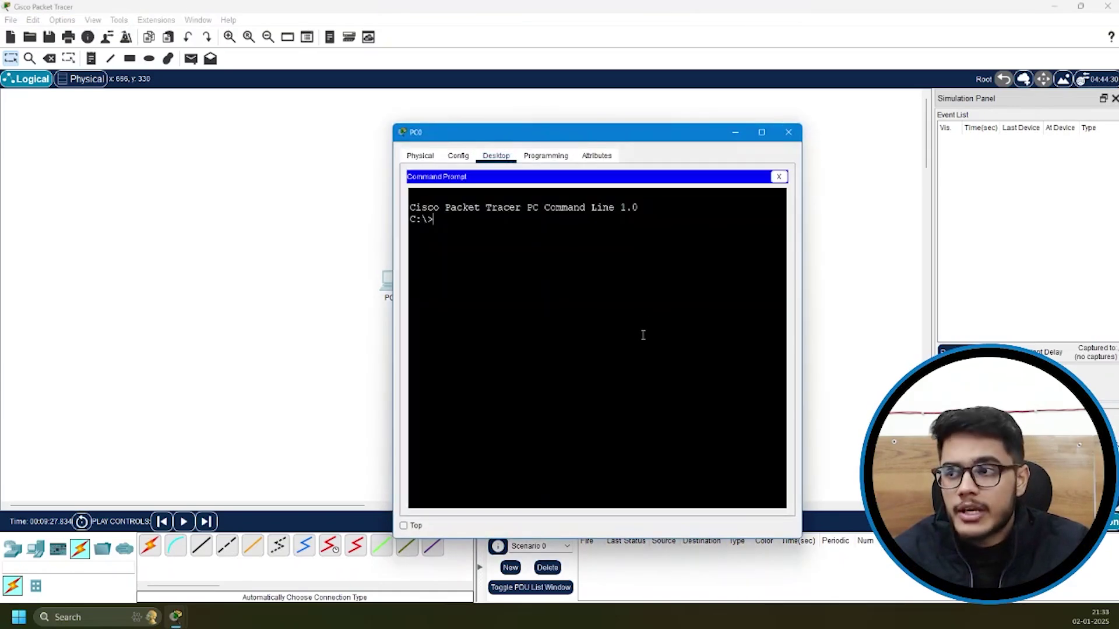
{"action": "type", "text": "ping"}
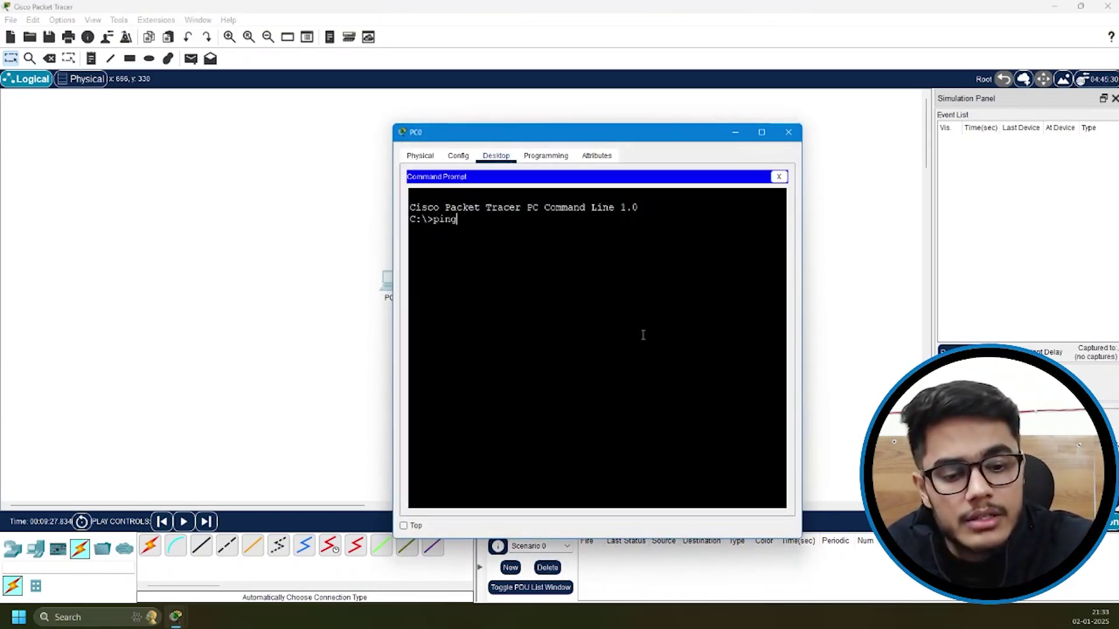
{"action": "type", "text": " 1922.168"}
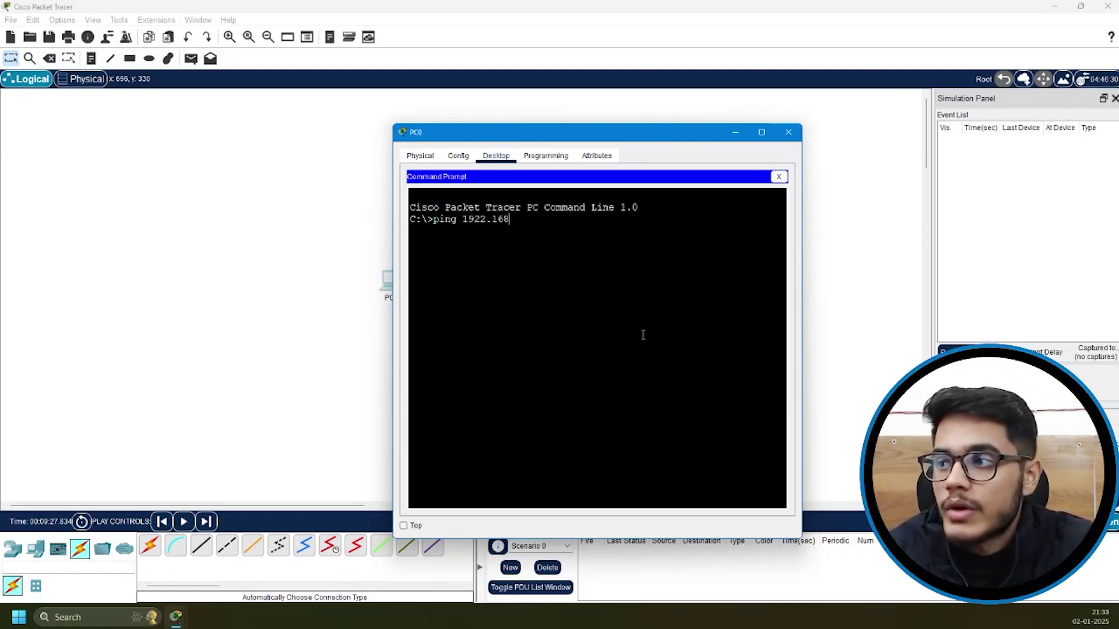
{"action": "key", "text": "BackSpace"}
{"action": "key", "text": "BackSpace"}
{"action": "key", "text": "BackSpace"}
{"action": "key", "text": "BackSpace"}
{"action": "key", "text": "BackSpace"}
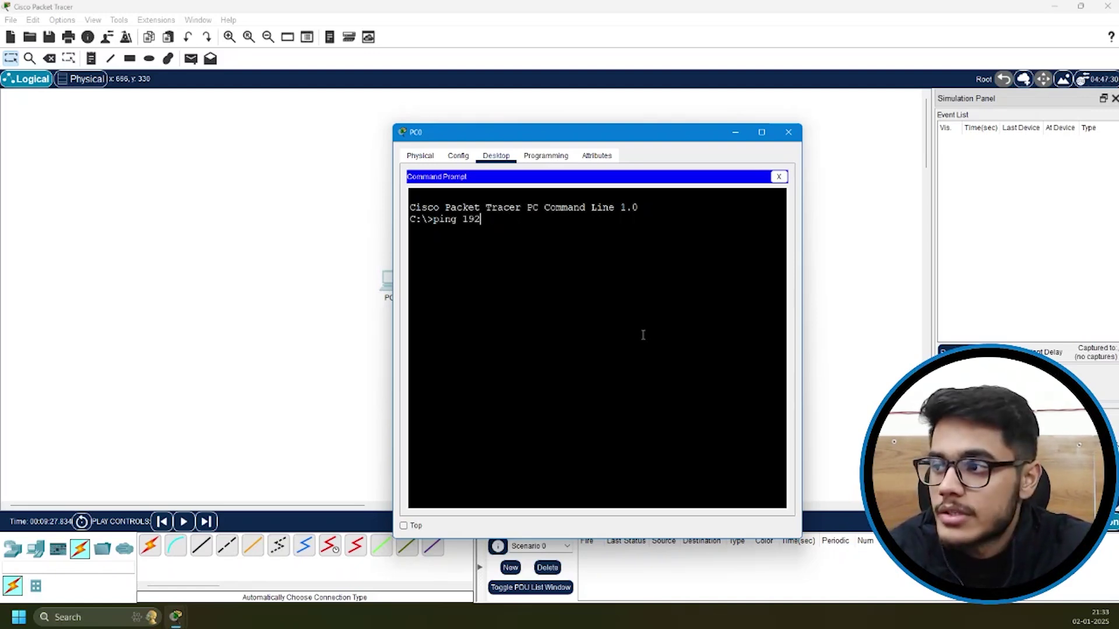
{"action": "type", "text": ".168.1"}
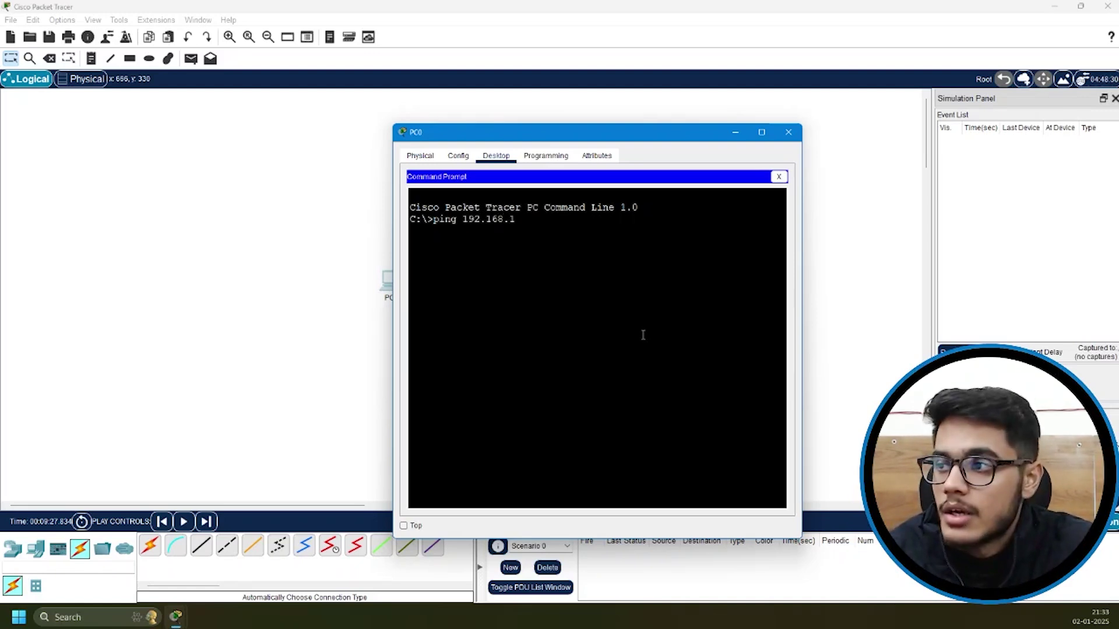
{"action": "type", "text": ".3"}
{"action": "key", "text": "Return"}
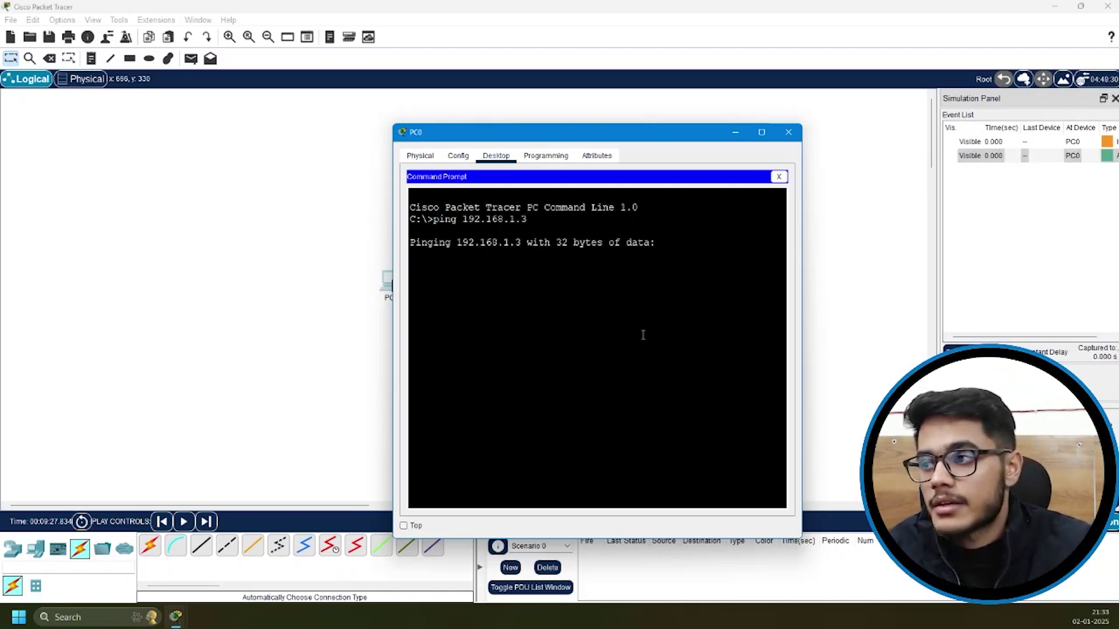
{"action": "left_click", "coordinate": [735, 132]}
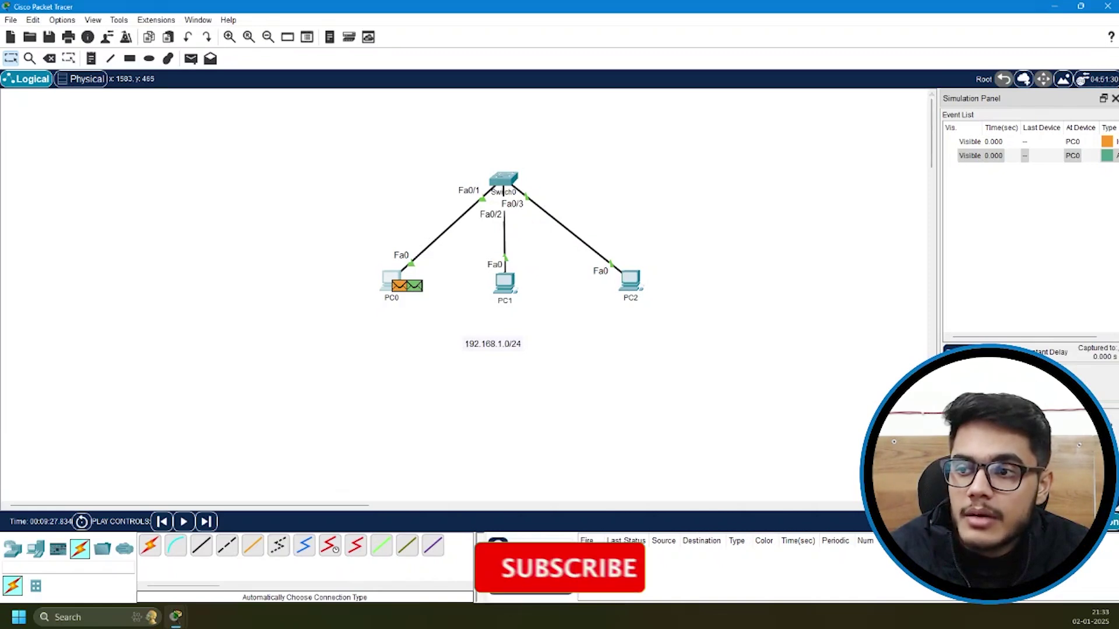
Step: Widen the event list, inspect the ARP packet's PDU details, then advance the simulation one step
{"action": "left_click_drag", "start_coordinate": [936, 368], "coordinate": [870, 369]}
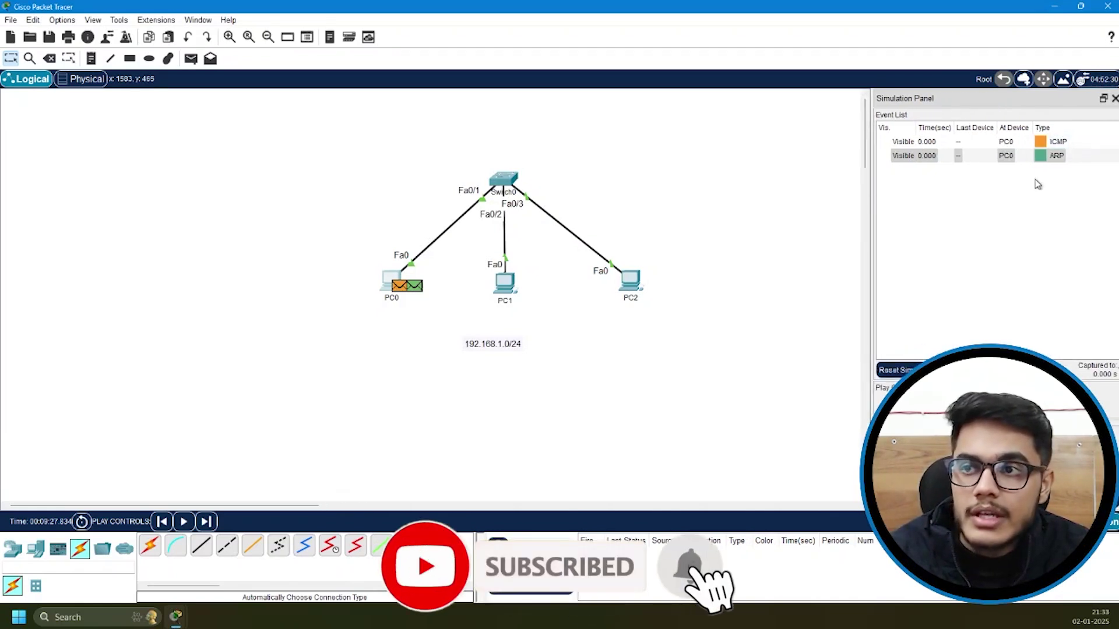
{"action": "left_click", "coordinate": [1043, 156]}
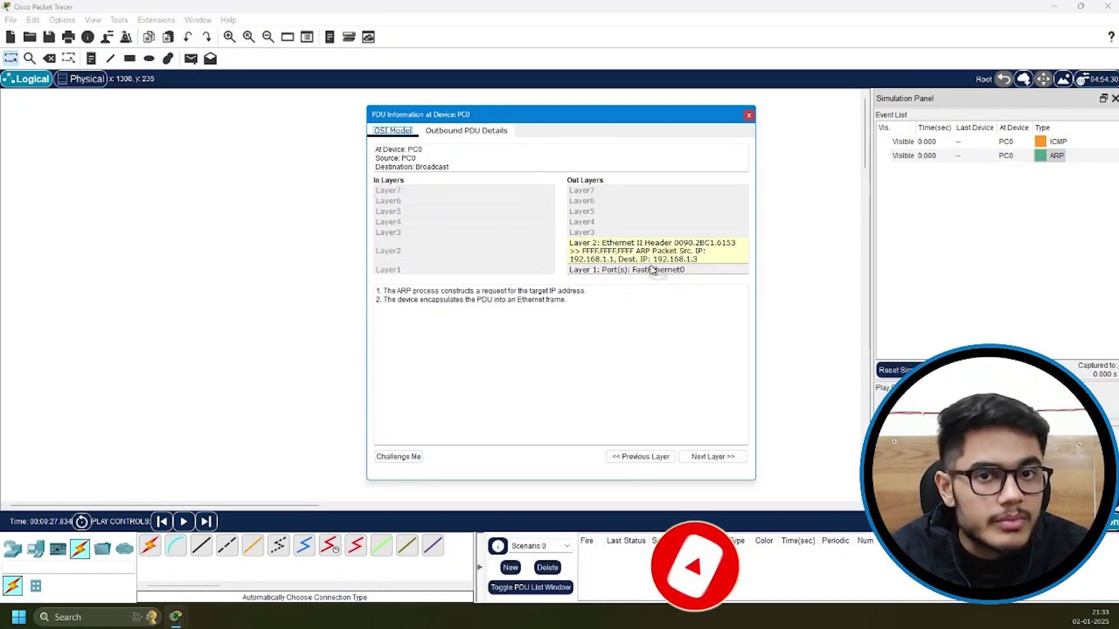
{"action": "left_click", "coordinate": [749, 115]}
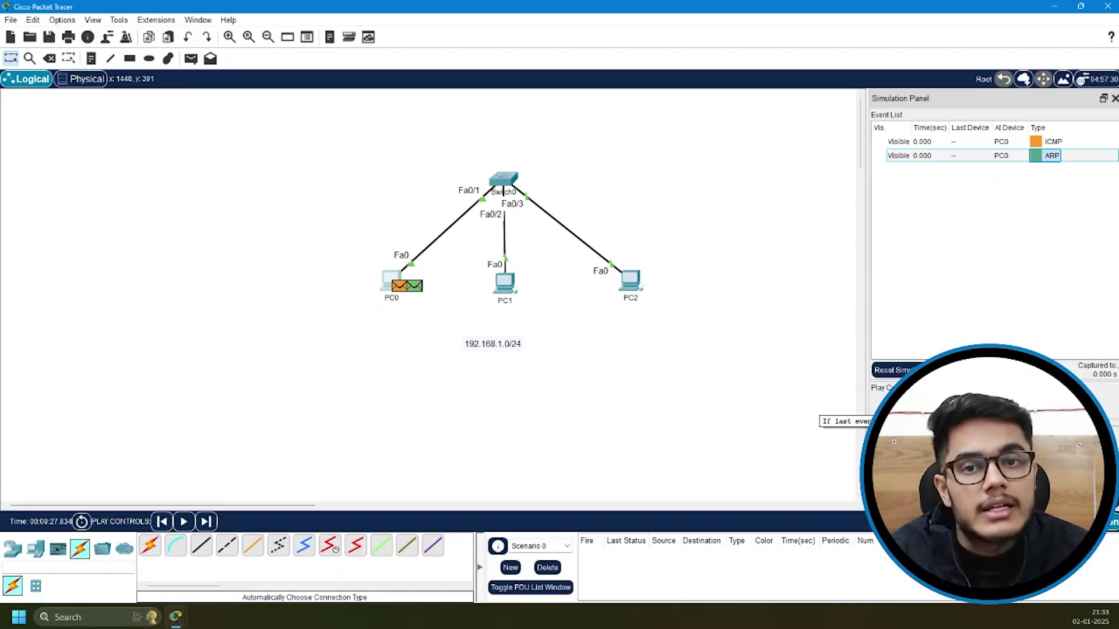
{"action": "left_click", "coordinate": [932, 403]}
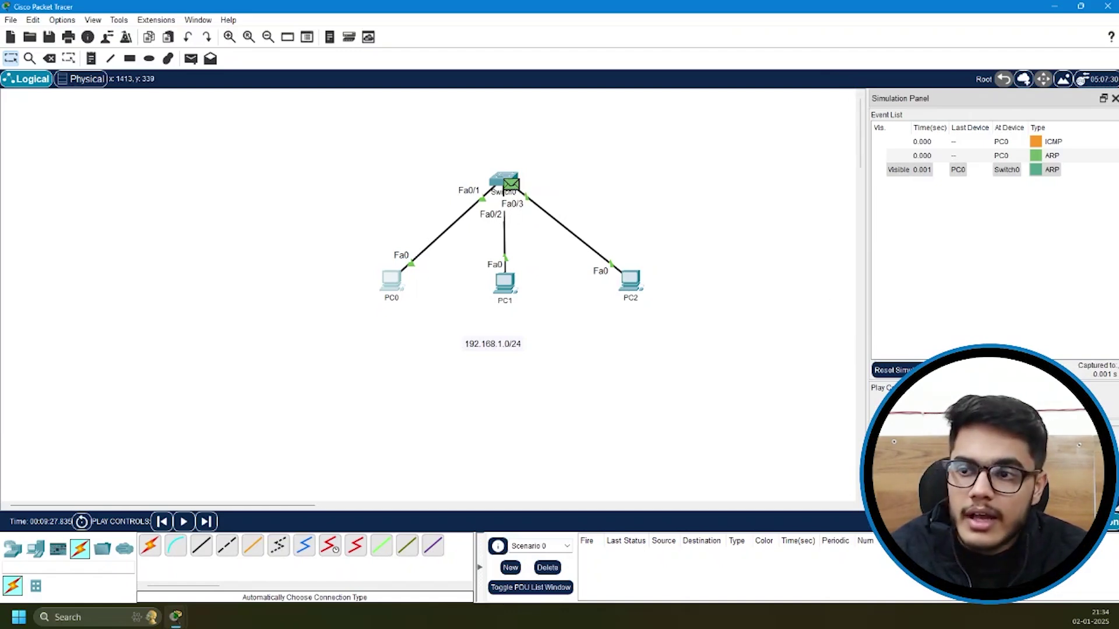
Step: Step the simulation forward until PC2's ARP reply returns through Switch0 to PC0
{"action": "left_click", "coordinate": [1019, 402]}
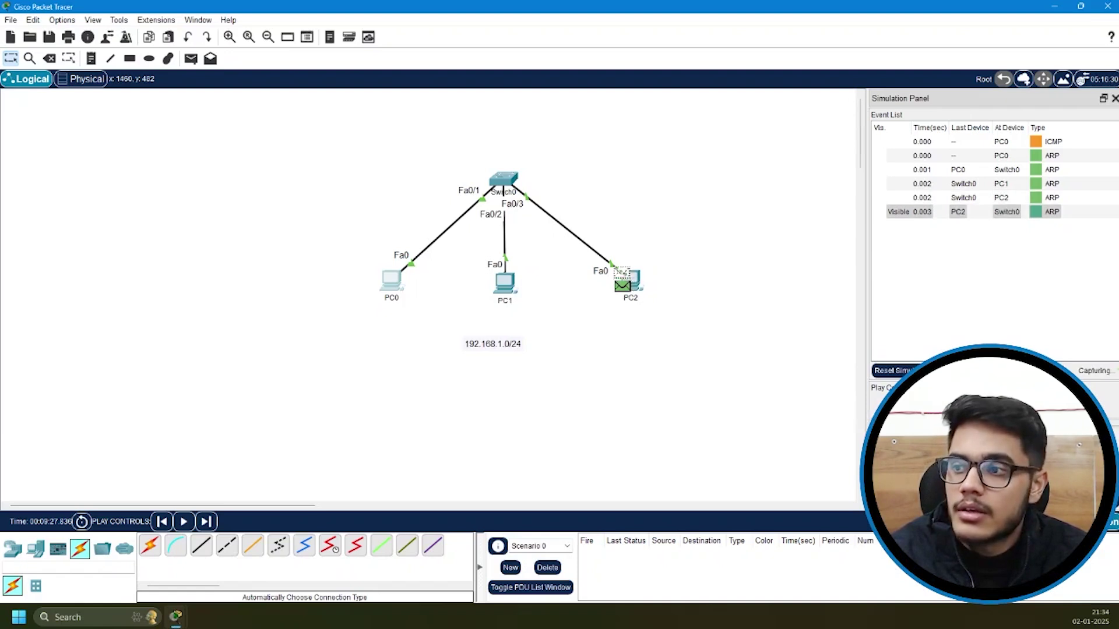
{"action": "mouse_move", "coordinate": [550, 206]}
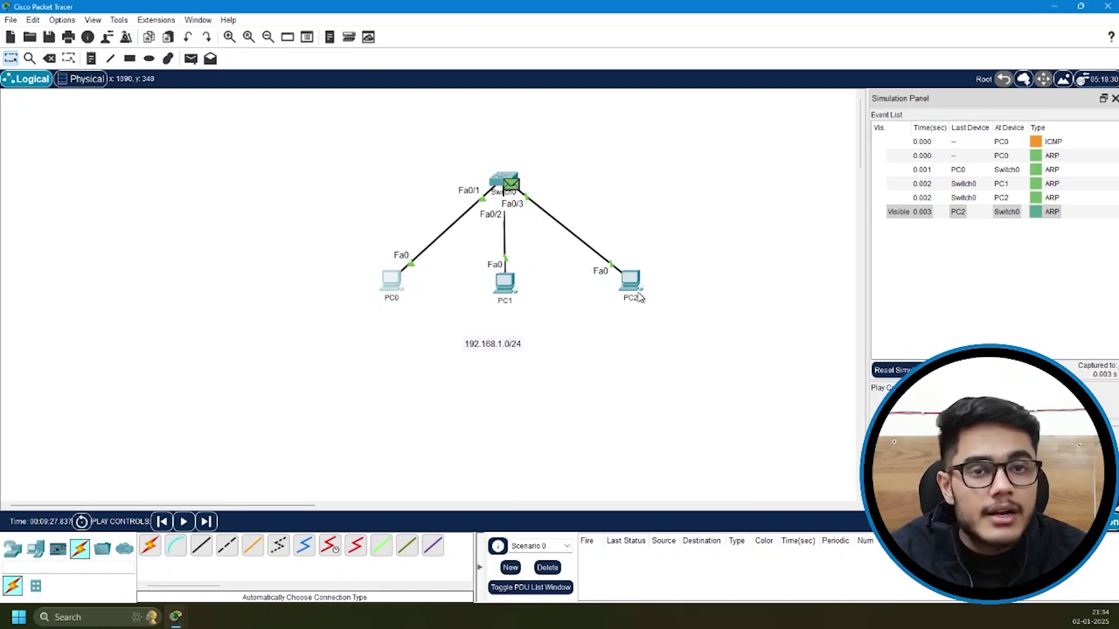
{"action": "mouse_move", "coordinate": [637, 294]}
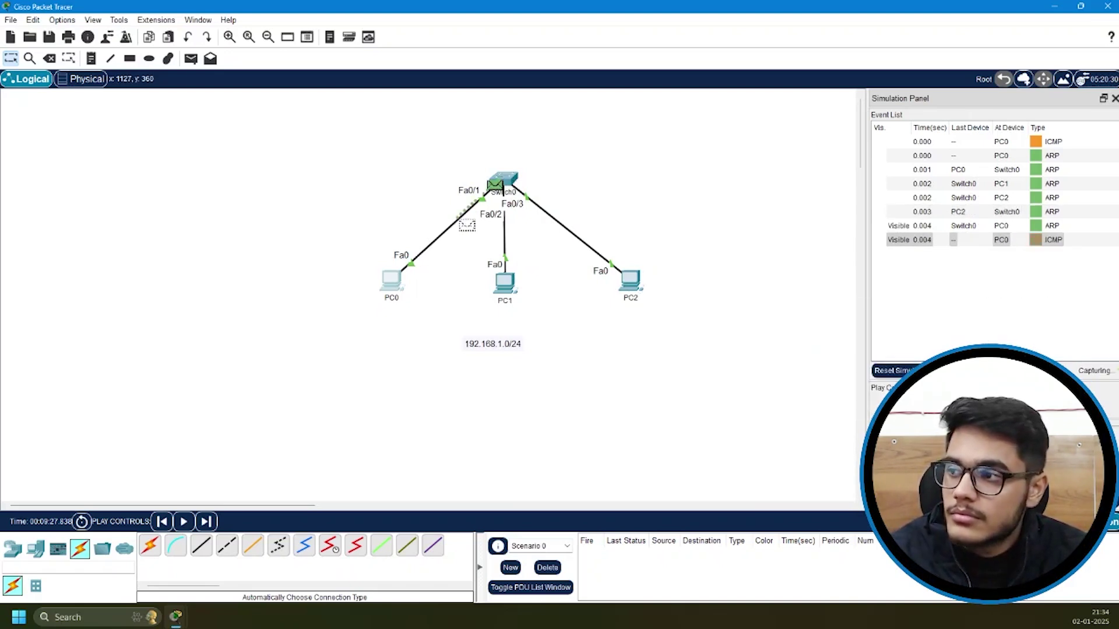